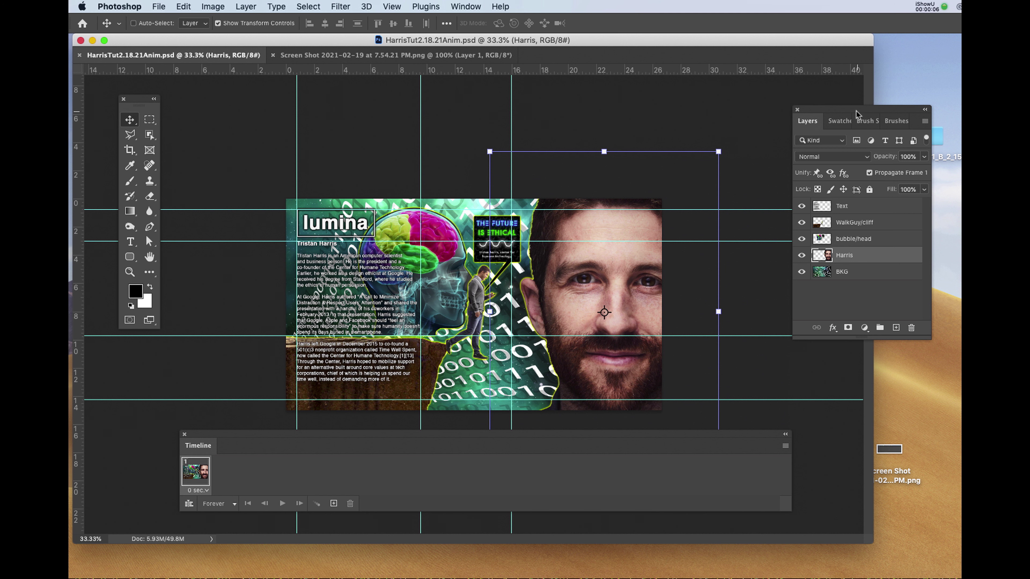
- Reposition the Layers, Tools and floating Timeline panels neatly around the Lumina poster canvas
left_click_drag(856, 115, 842, 123)
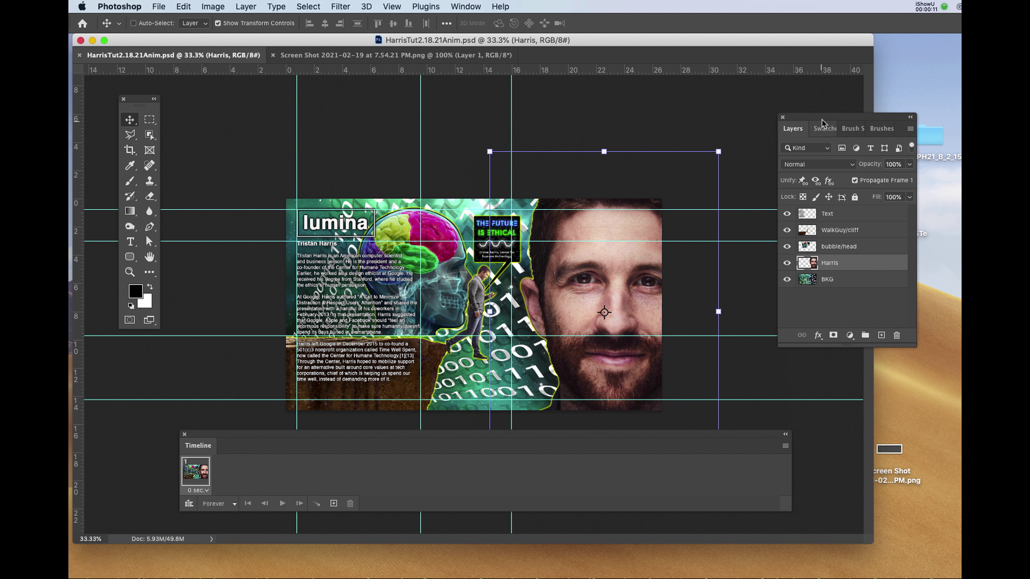
left_click_drag(801, 122, 758, 123)
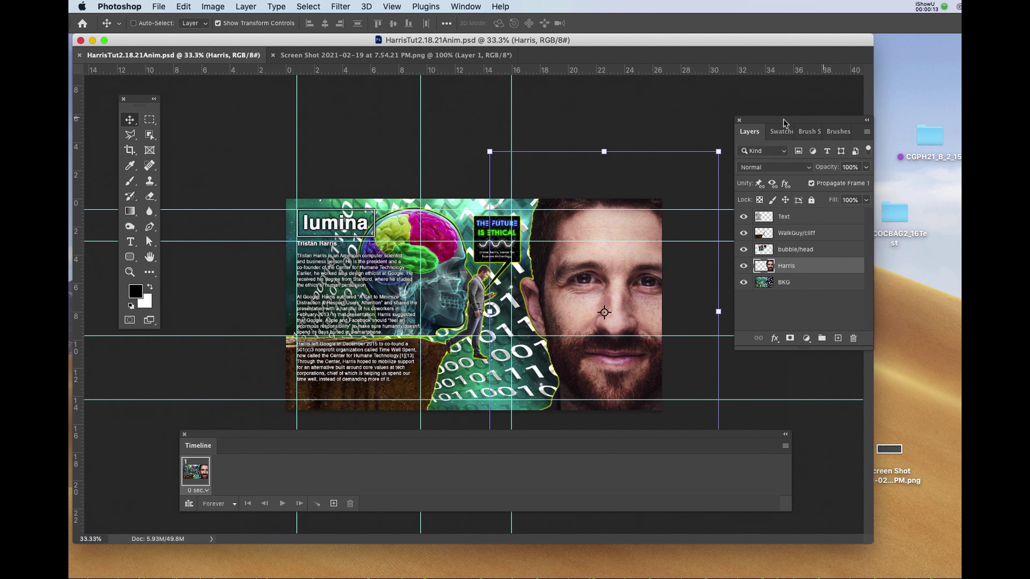
left_click_drag(143, 102, 155, 96)
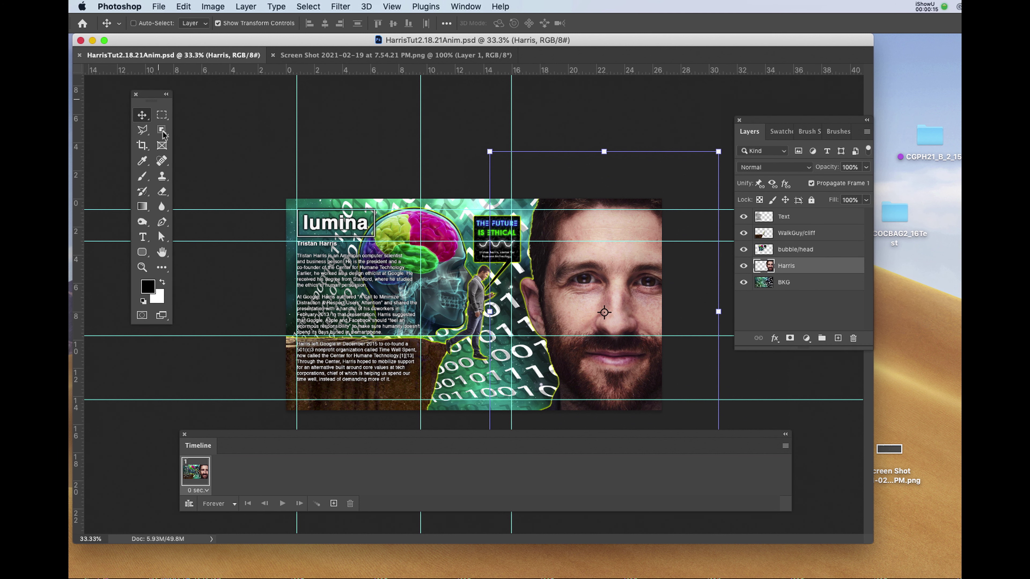
left_click_drag(332, 436, 320, 413)
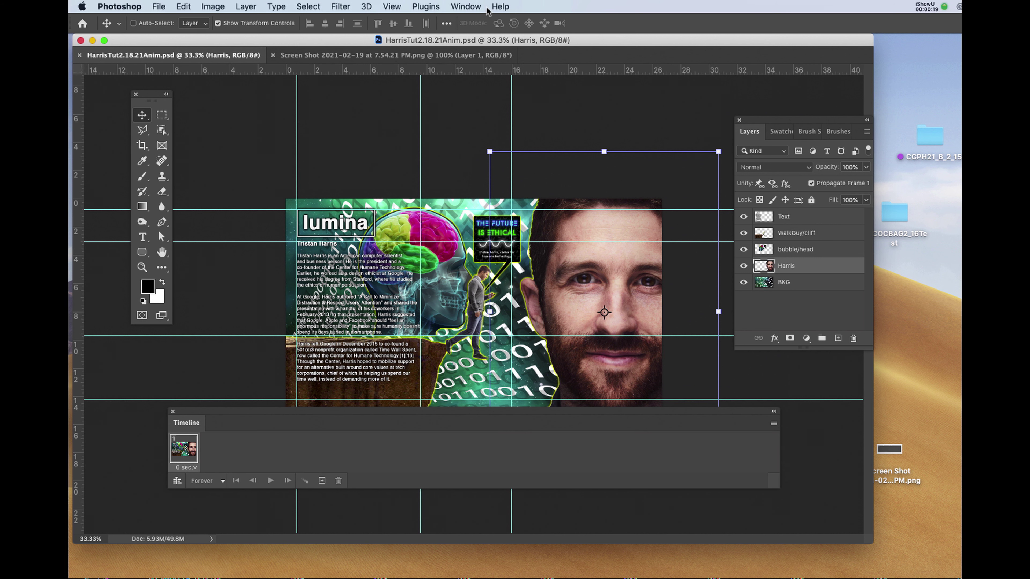
- In the Screen Shot 2021-02-19 document, close the extra floating Timeline panel
left_click(466, 6)
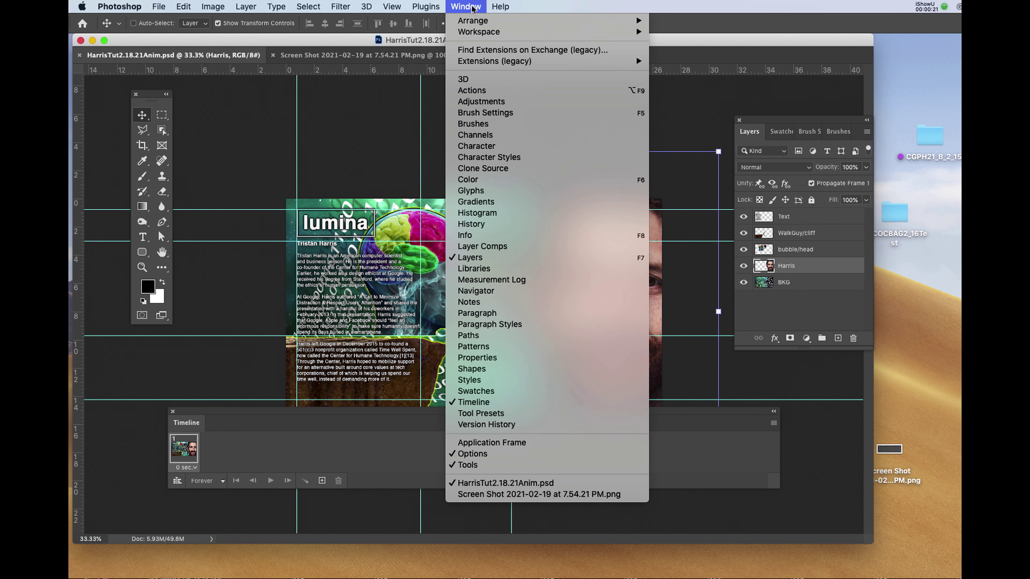
left_click(472, 7)
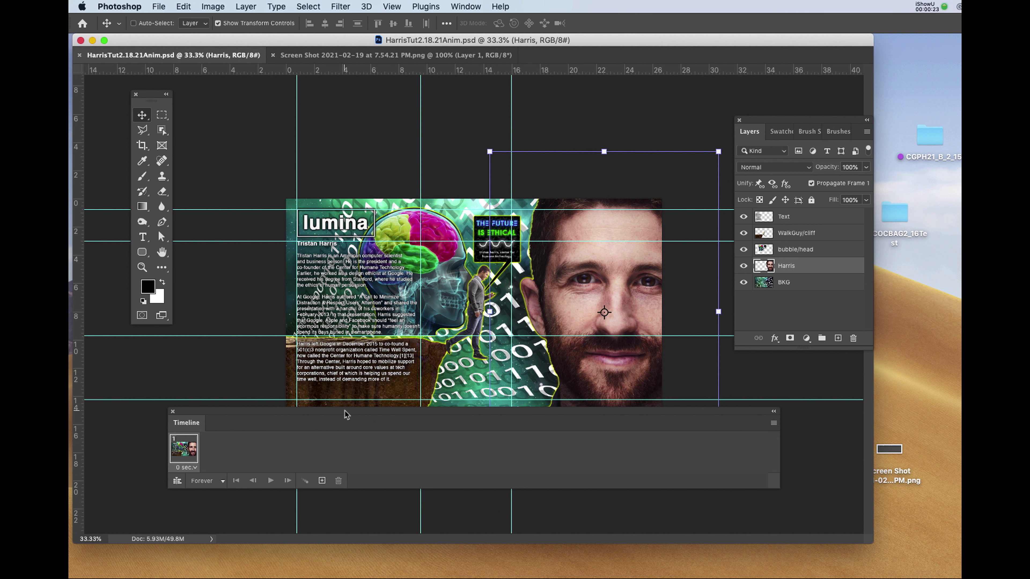
left_click(326, 57)
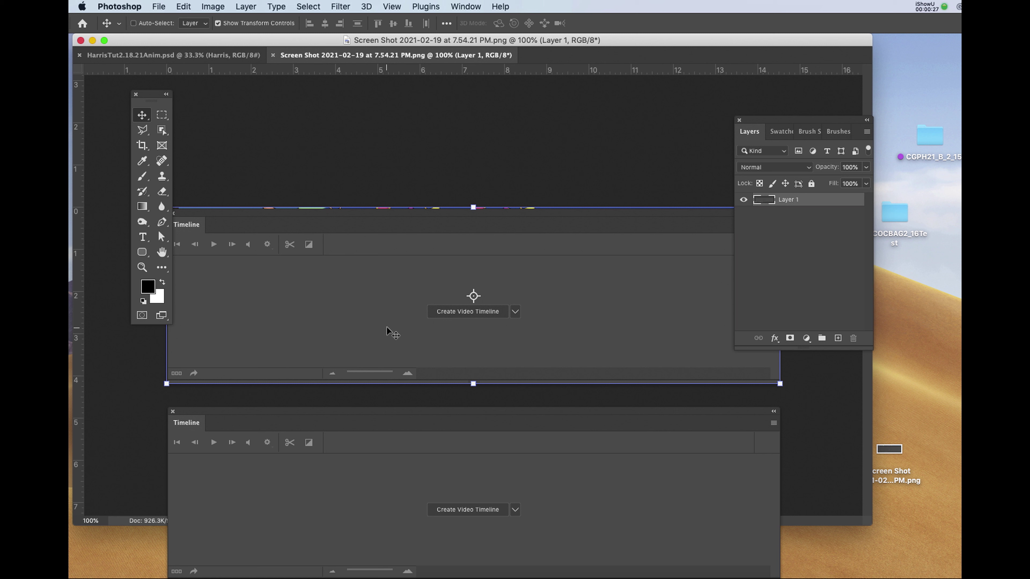
left_click_drag(400, 412, 434, 236)
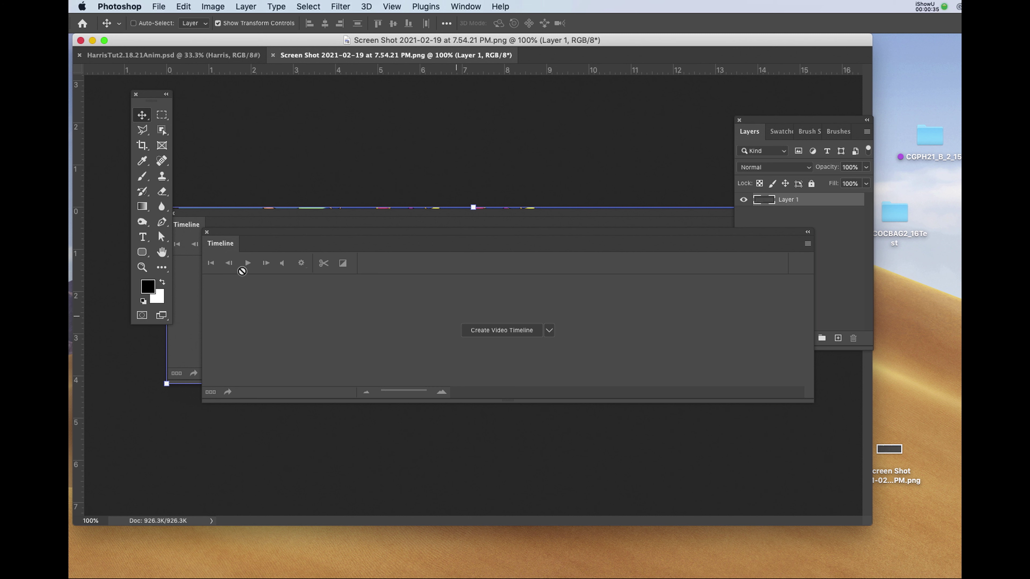
left_click(206, 233)
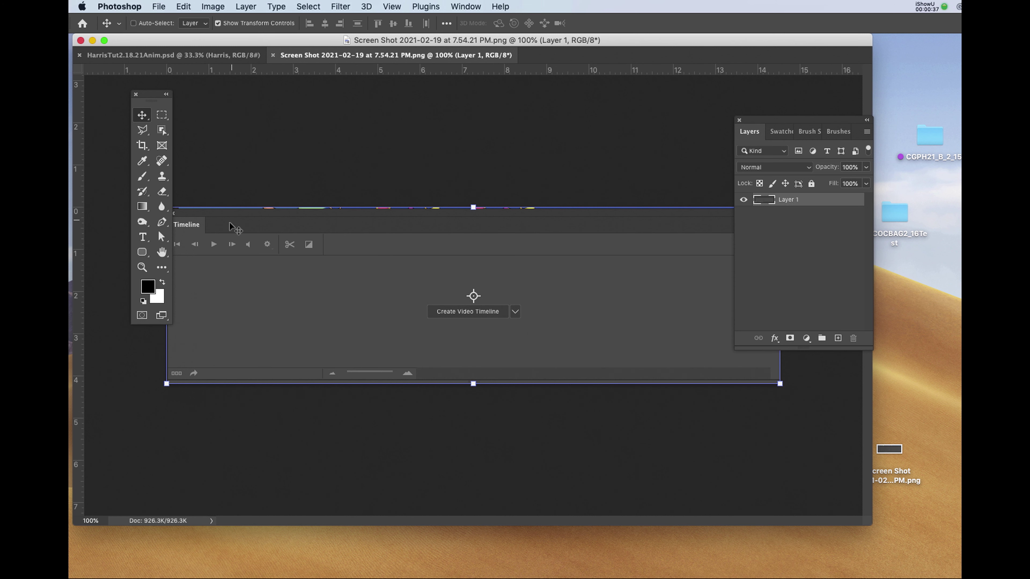
- Show the Harris poster's Timeline and convert it to video, then back to frame animation
left_click(231, 61)
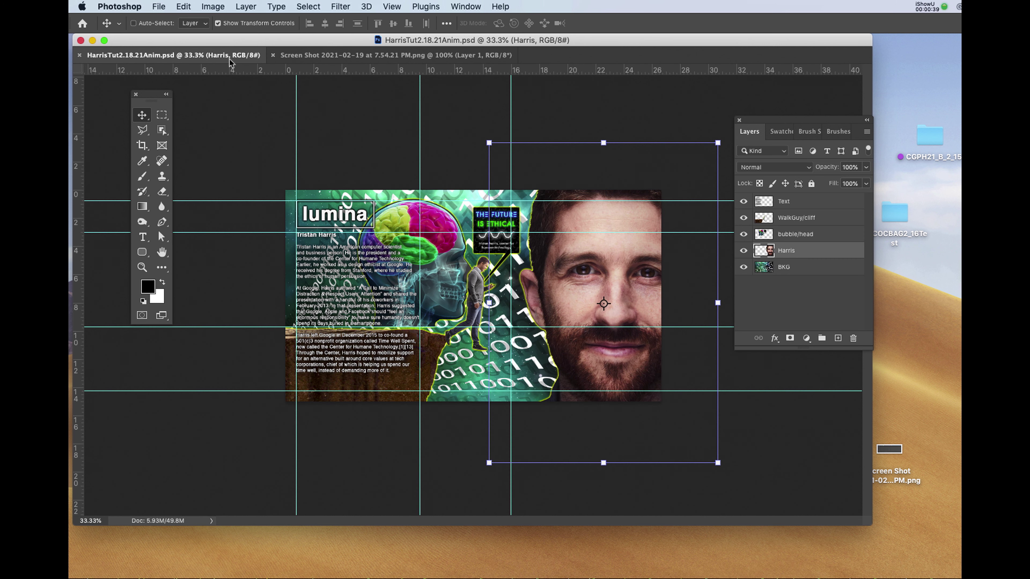
left_click(462, 8)
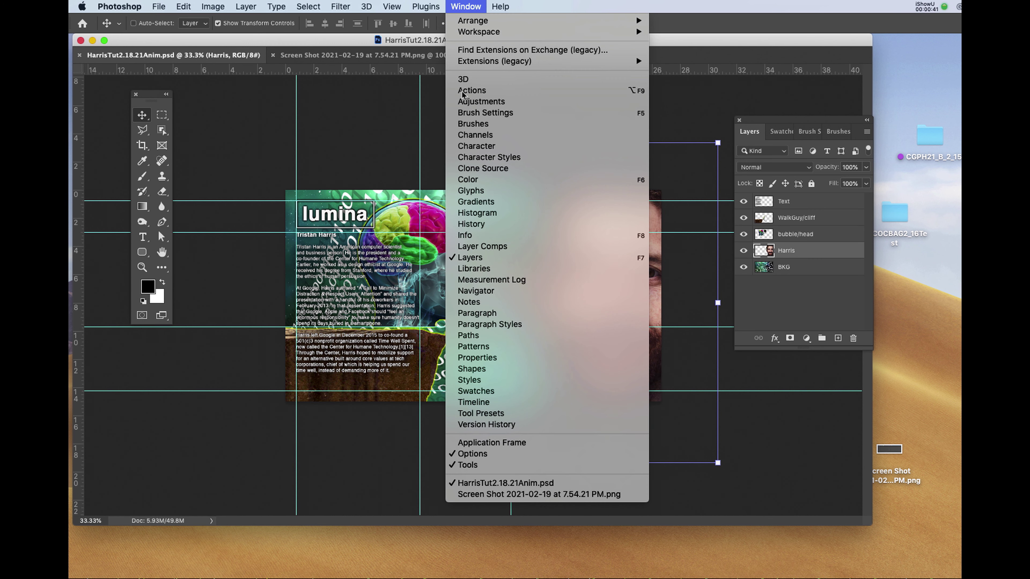
left_click(474, 402)
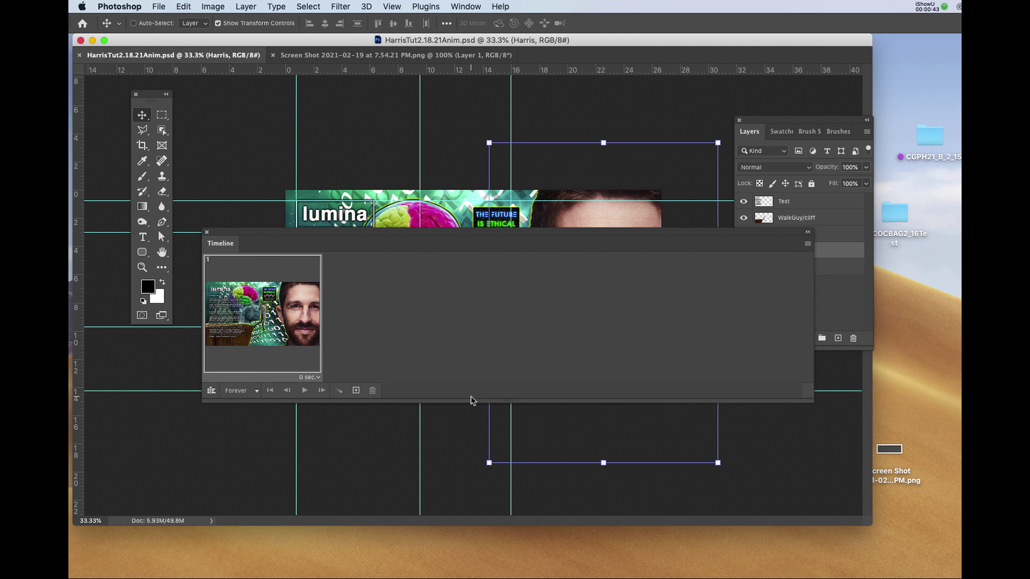
left_click(210, 301)
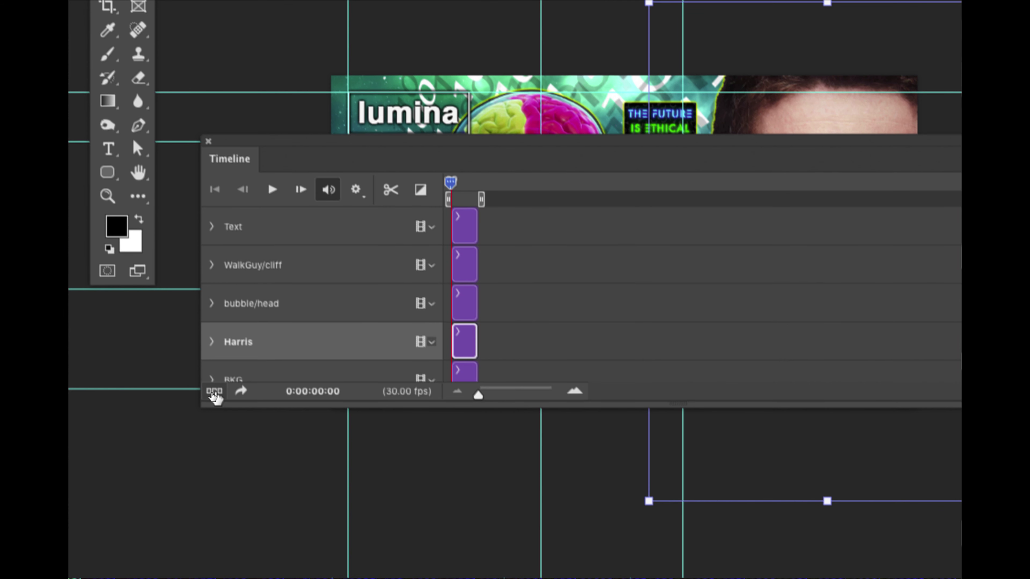
left_click(214, 391)
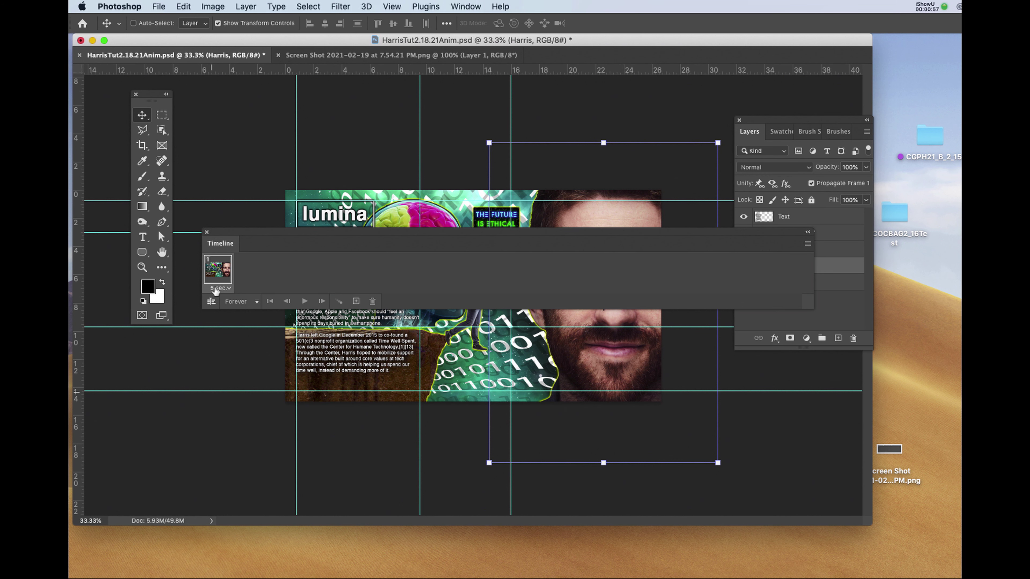
- Move the Timeline down and set frame 1's delay to No delay (0 sec)
left_click_drag(265, 245, 287, 356)
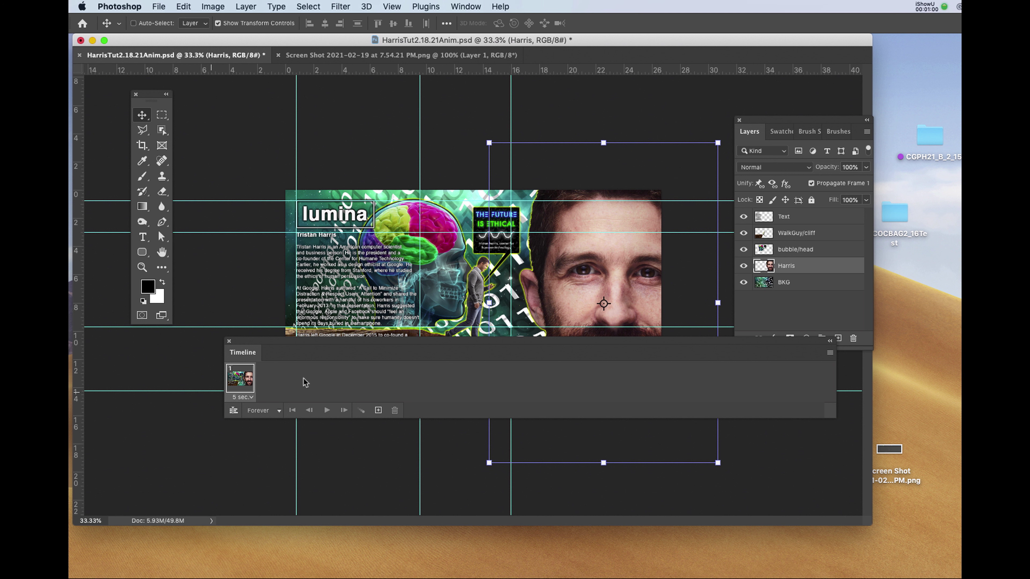
mouse_move(341, 343)
left_mouse_down()
mouse_move(321, 391)
mouse_move(339, 342)
left_mouse_up()
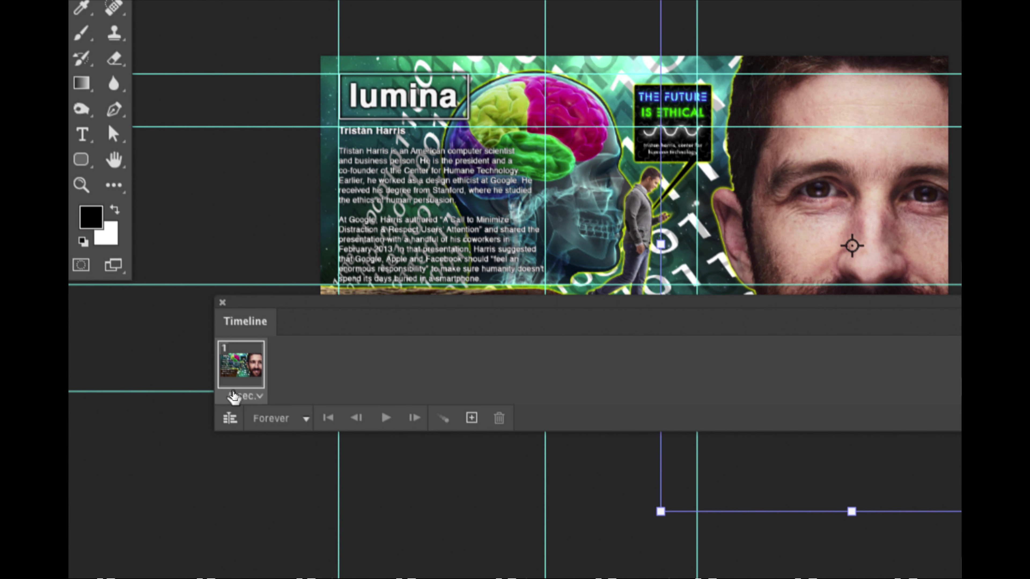
left_click(235, 395)
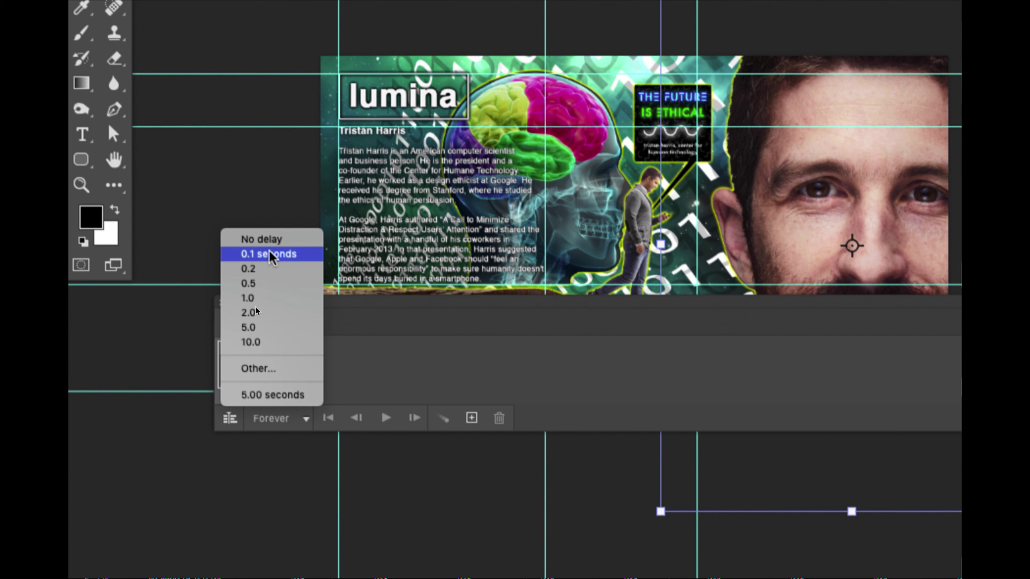
left_click(270, 239)
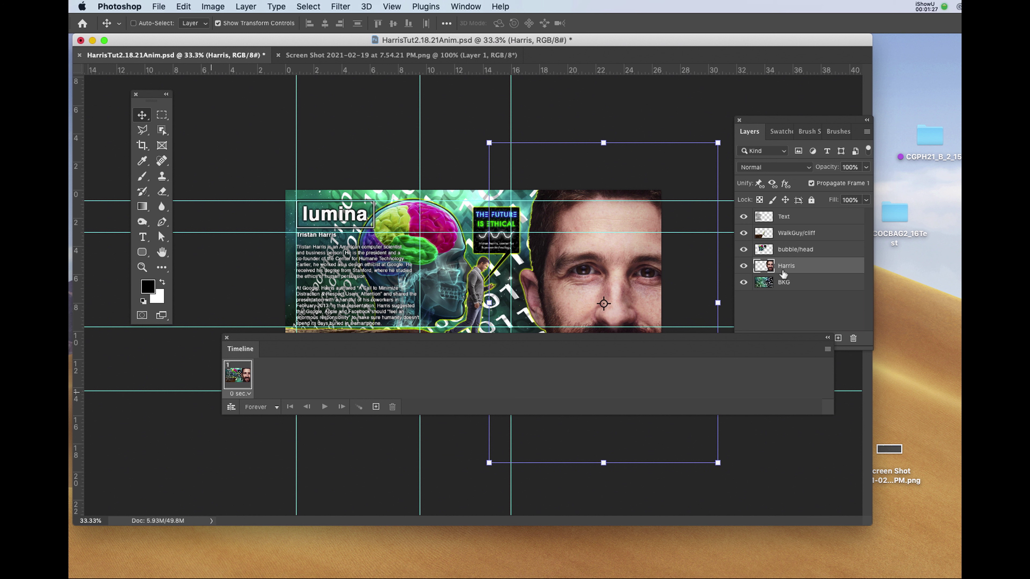
- Hide the Text, WalkGuy/cliff and bubble/head layers, leaving only Harris and BKG visible
left_click(743, 216)
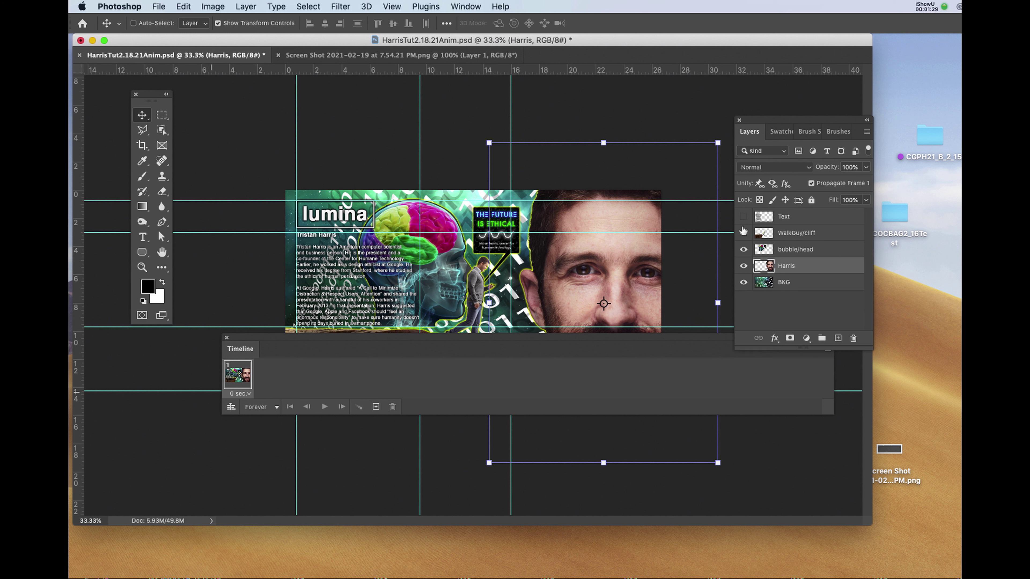
left_click_drag(742, 231, 742, 251)
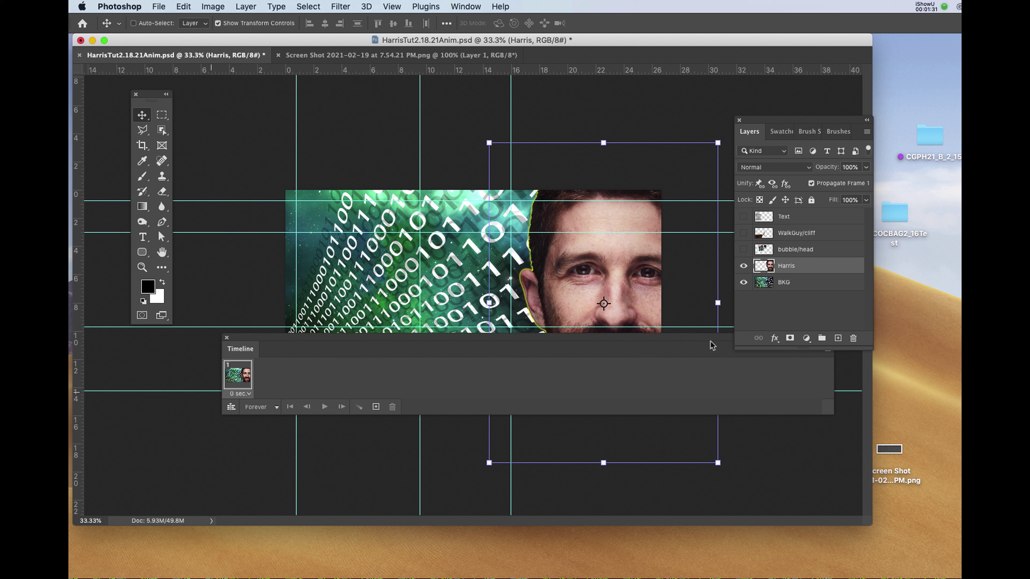
left_click_drag(712, 338, 614, 409)
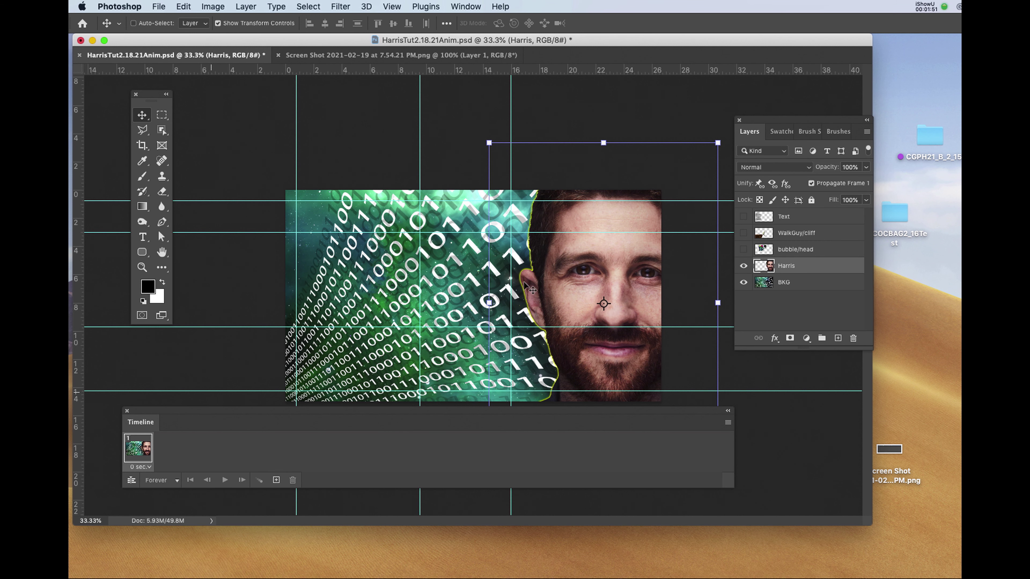
- Drag the Harris layer past the canvas's right edge, clearing the panels off the poster
left_click_drag(616, 411, 554, 441)
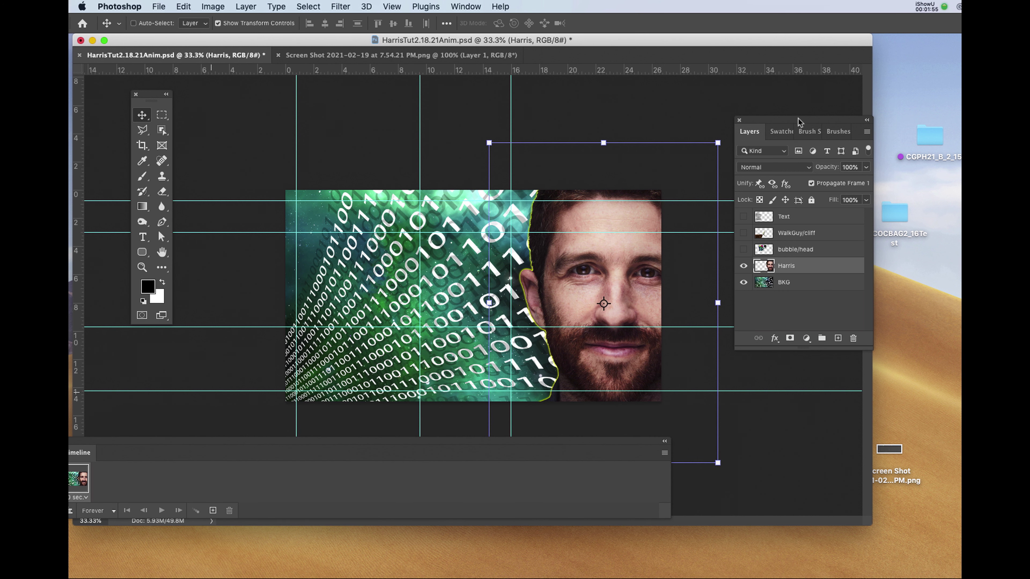
left_click_drag(802, 124, 213, 122)
left_click_drag(561, 277, 704, 304)
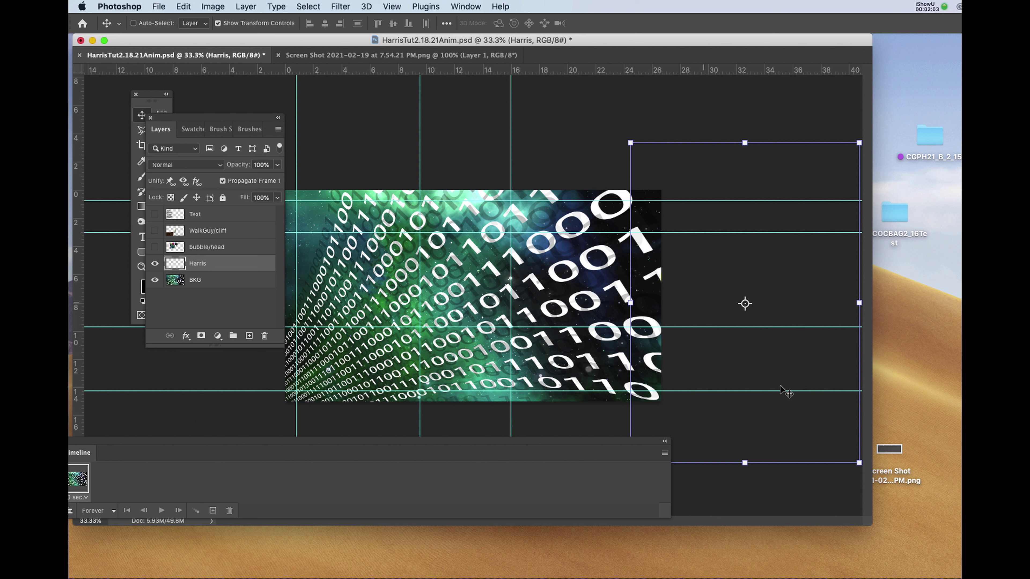
left_click_drag(396, 447, 529, 410)
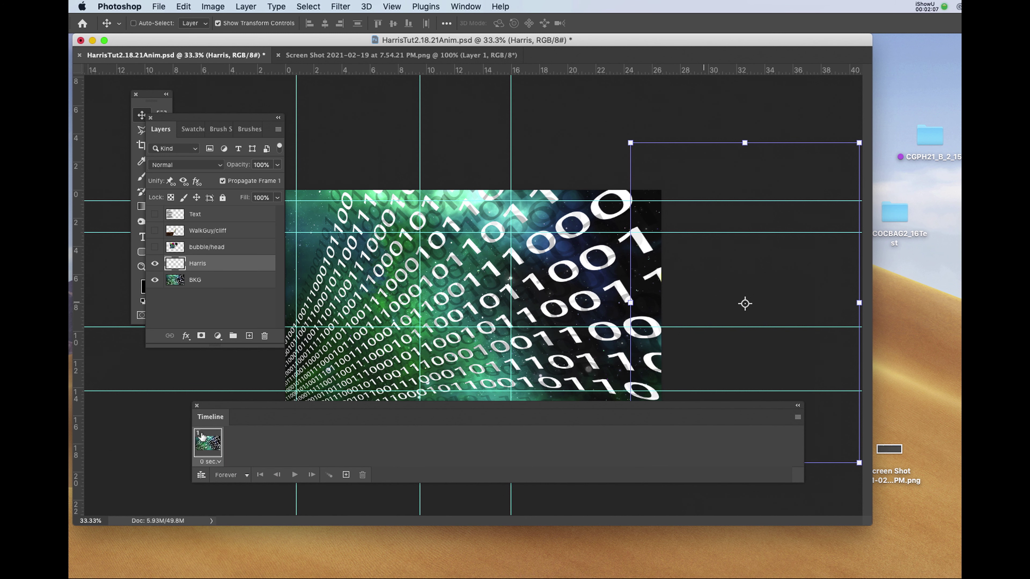
left_click_drag(324, 410, 347, 345)
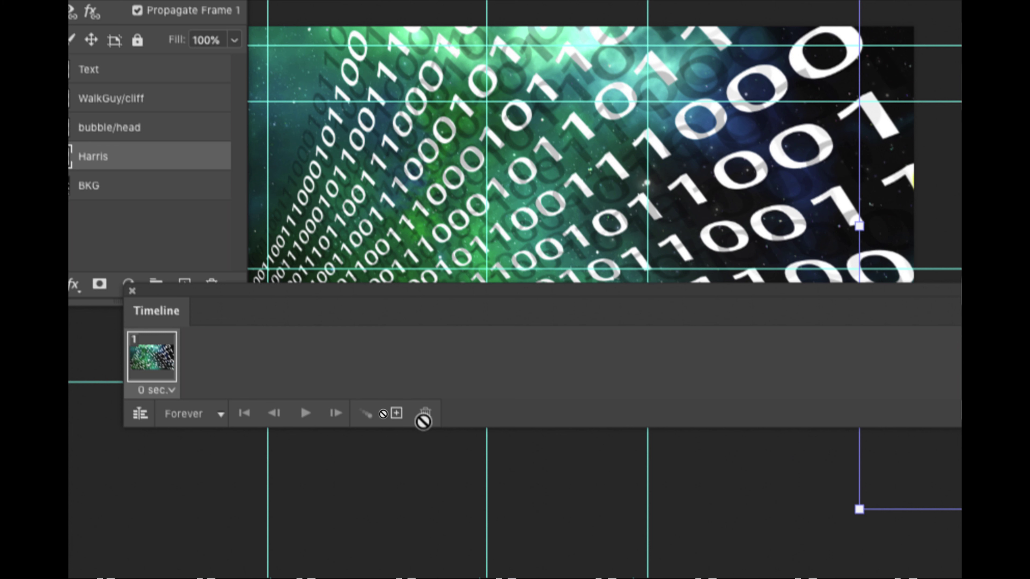
- Duplicate frame 1 into frame 2 and move the Harris face back to the left
left_click(395, 414)
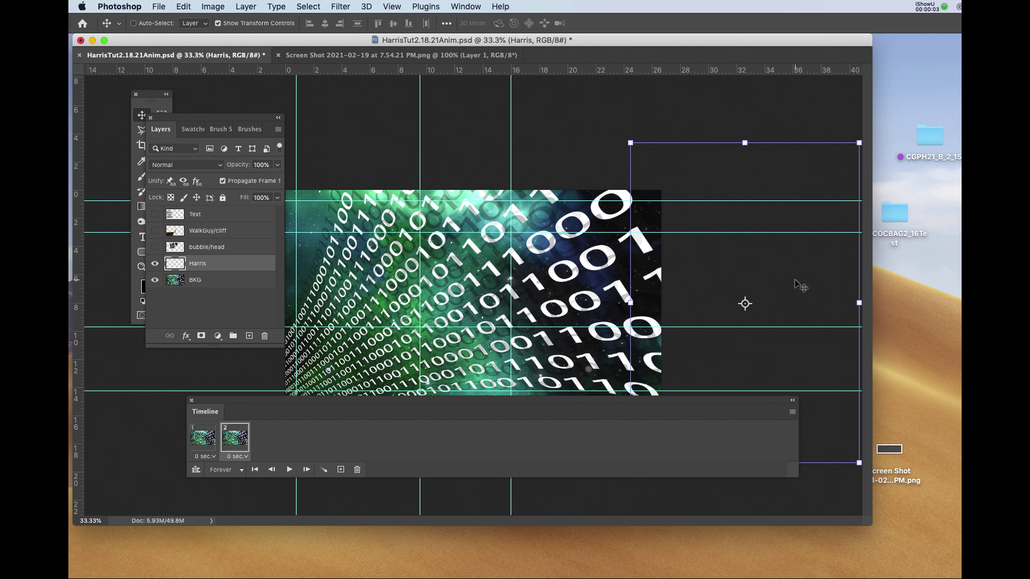
left_click_drag(801, 288, 644, 315)
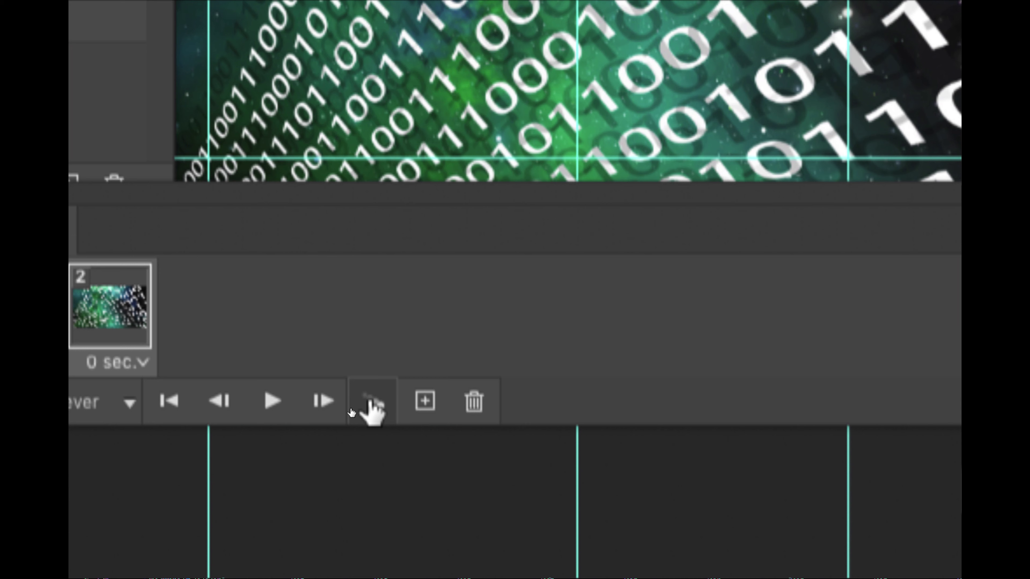
- Tween frame 2 with the previous frame, producing 27 frames of the face sliding in
left_click(351, 409)
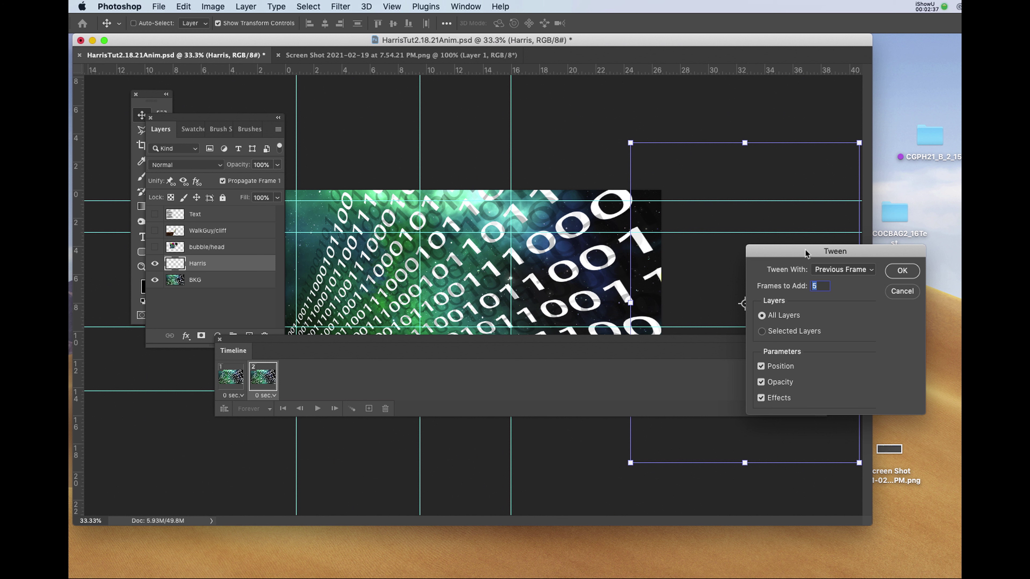
left_click_drag(806, 254, 503, 220)
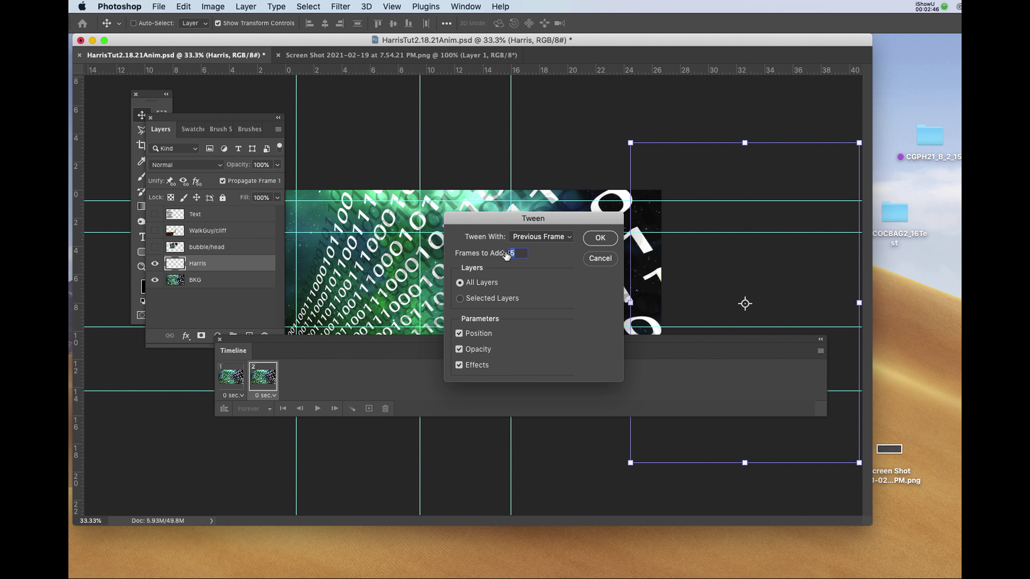
left_click_drag(521, 252, 504, 253)
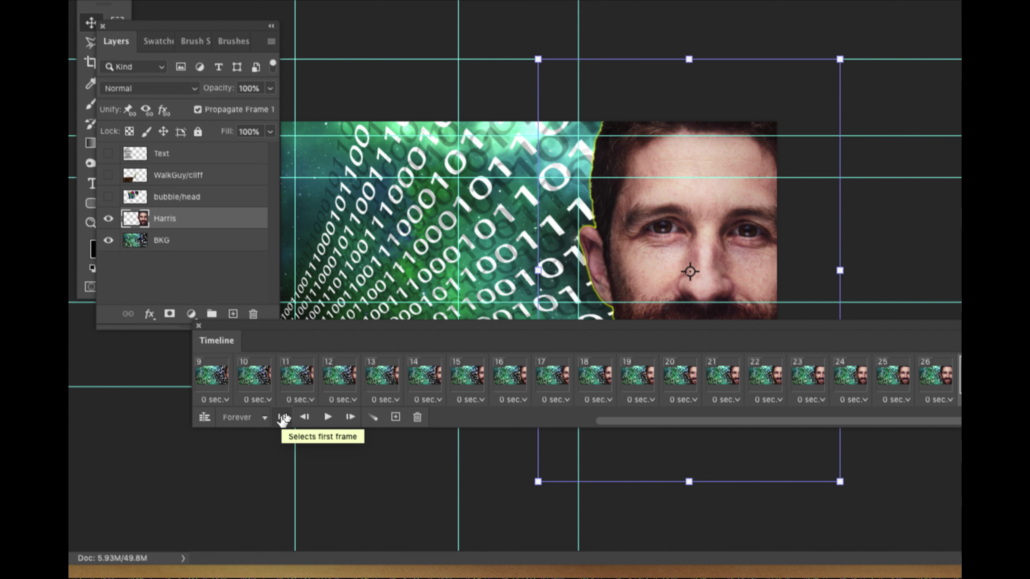
- Rewind to frame 1 and play back the tweened Harris slide-in animation
left_click(282, 417)
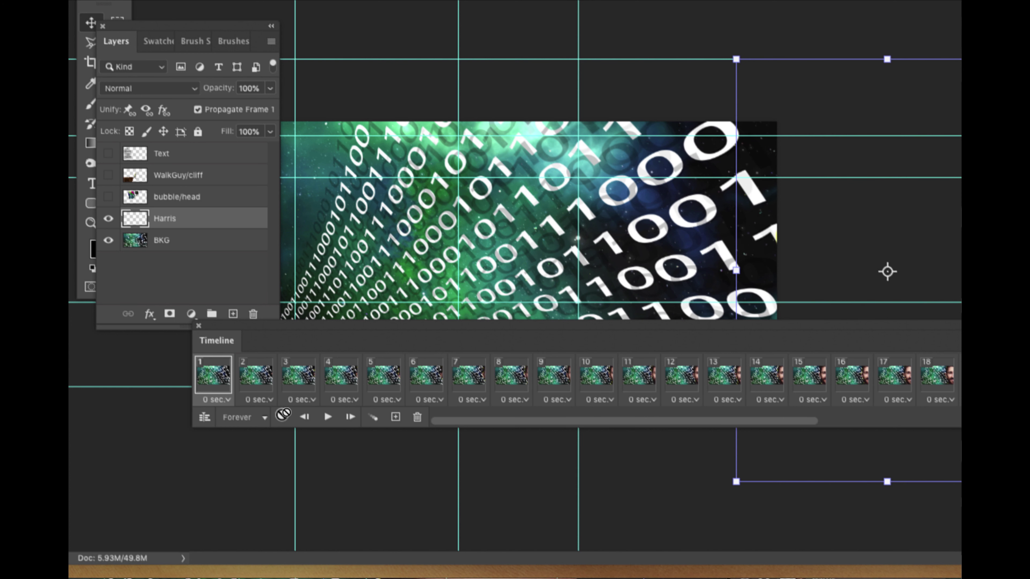
left_click(327, 417)
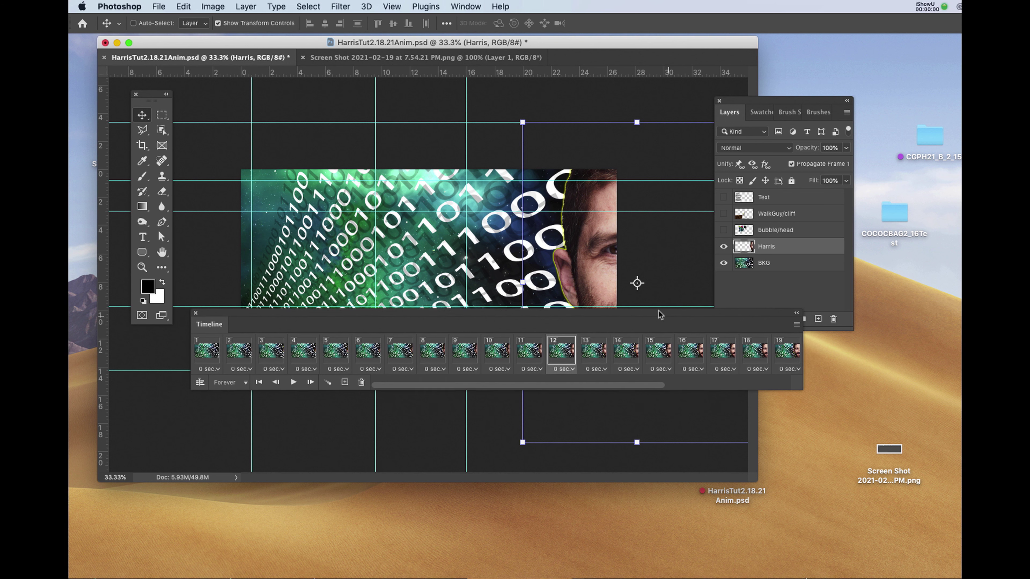
left_click_drag(659, 314, 689, 288)
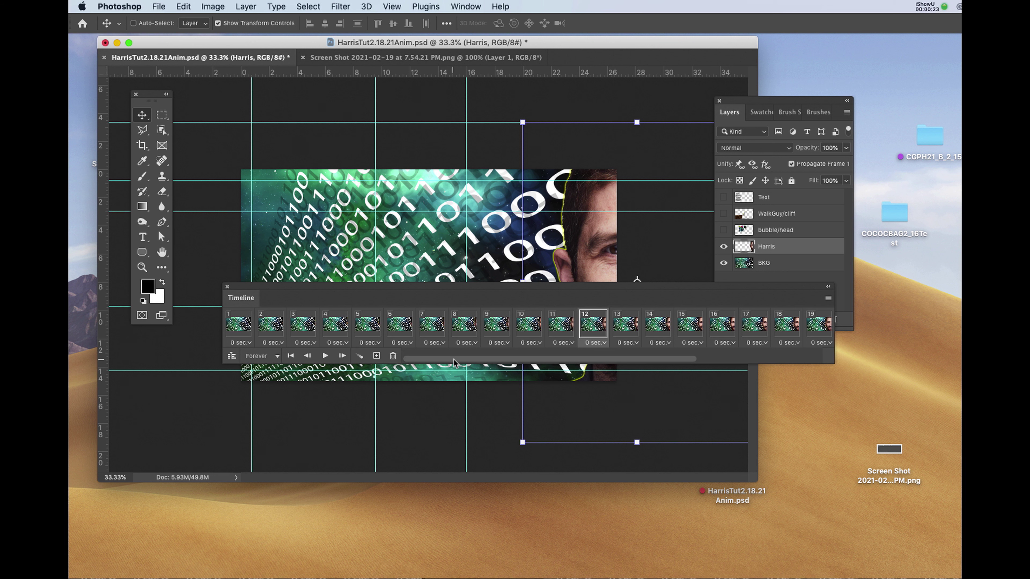
- On frame 27, make the Text layer visible to show the Lumina title and bio
left_click_drag(453, 362, 613, 371)
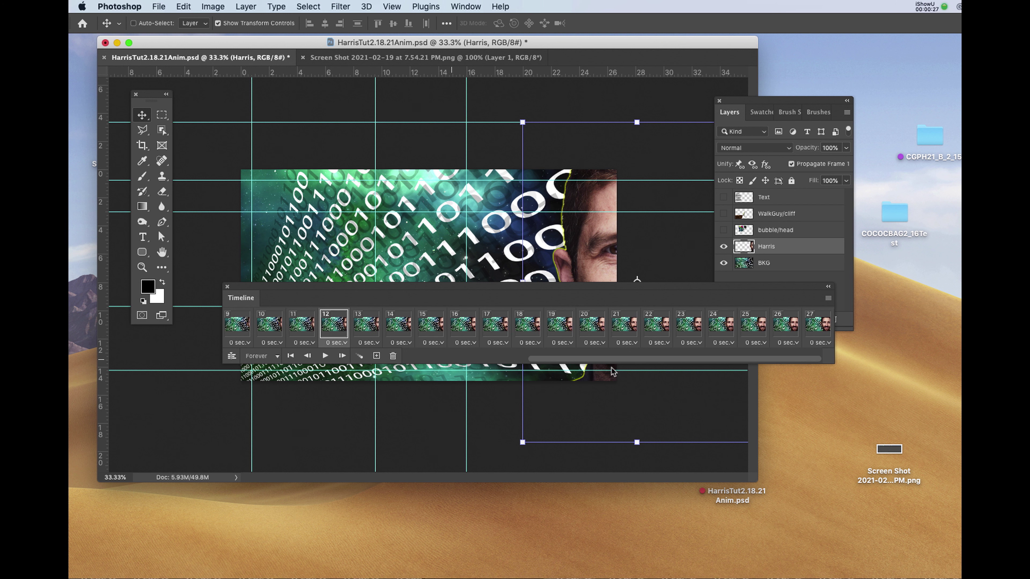
left_click(816, 321)
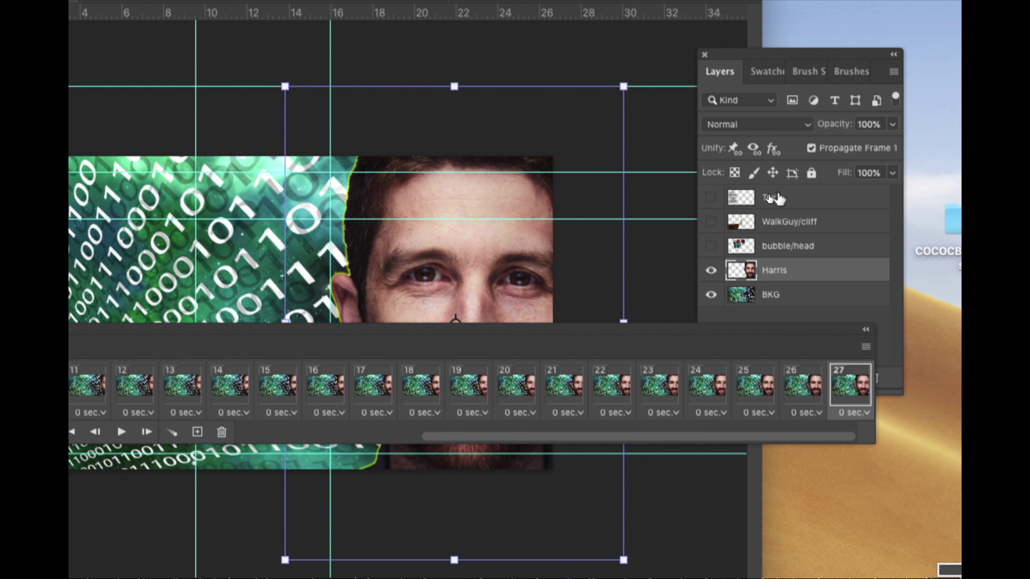
left_click(775, 199)
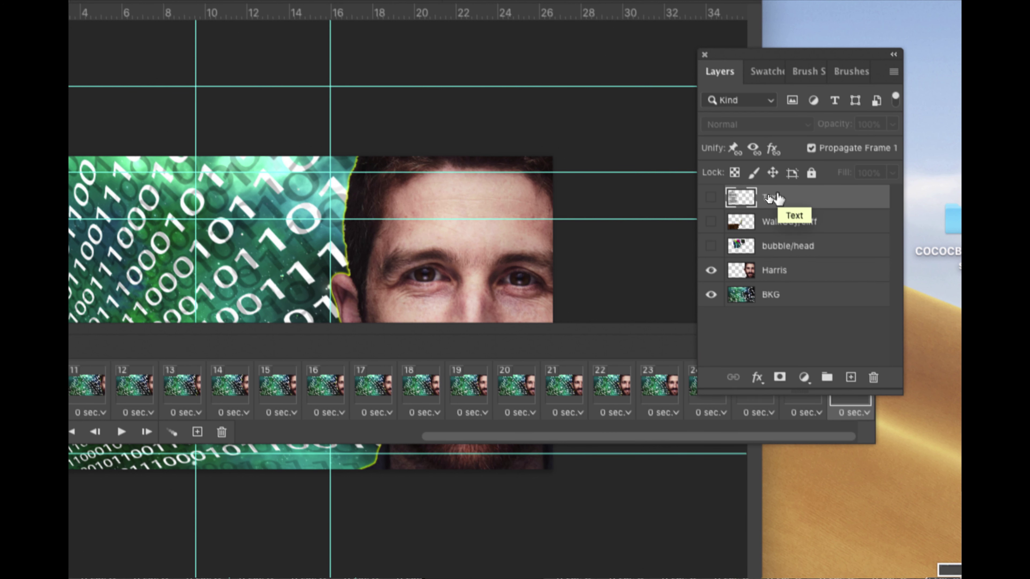
left_click(711, 198)
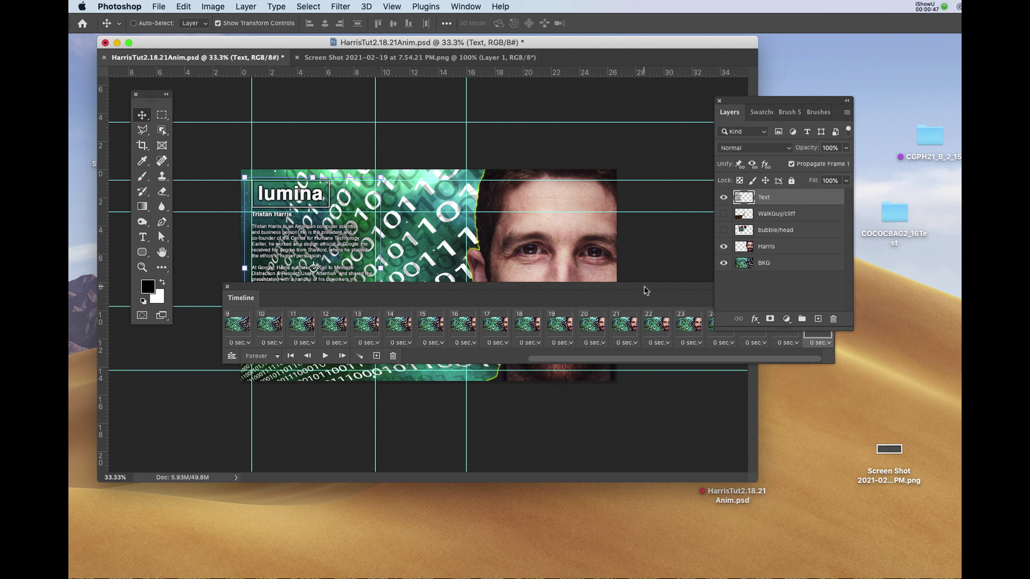
- Set the Text layer to 0% opacity, then add a new frame with it at 100%
left_click_drag(561, 336, 543, 357)
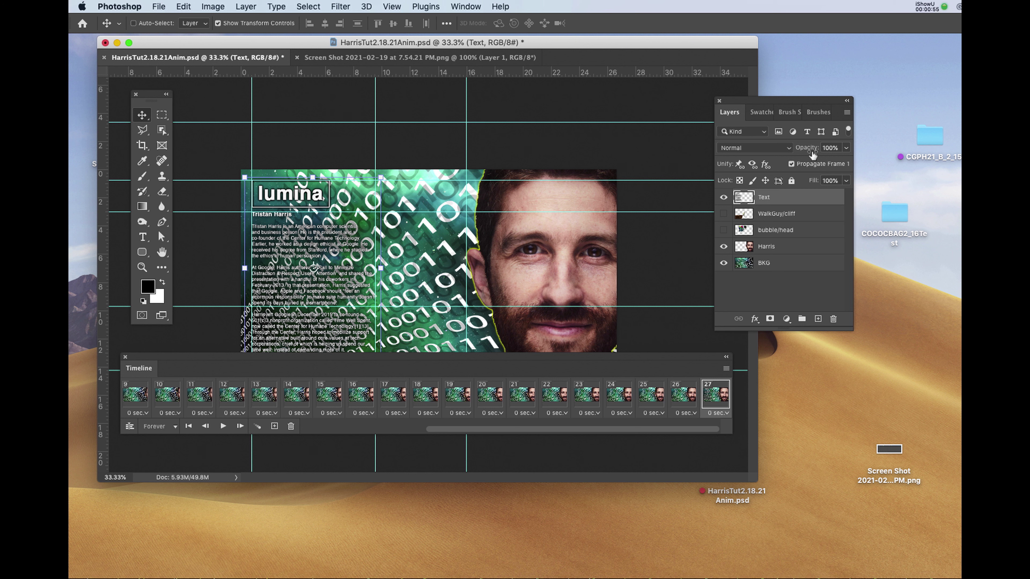
left_click(847, 148)
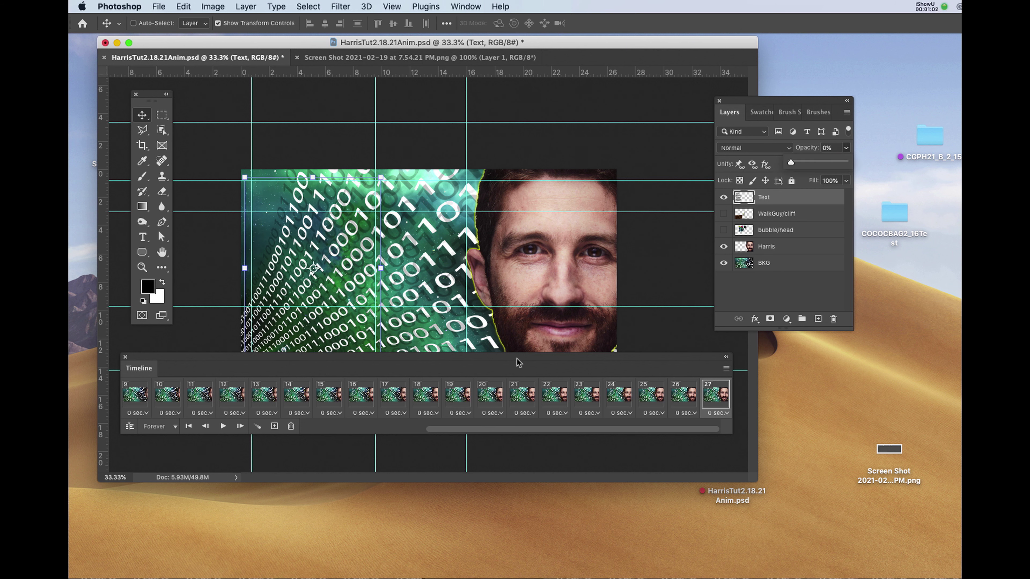
left_click_drag(516, 358, 530, 344)
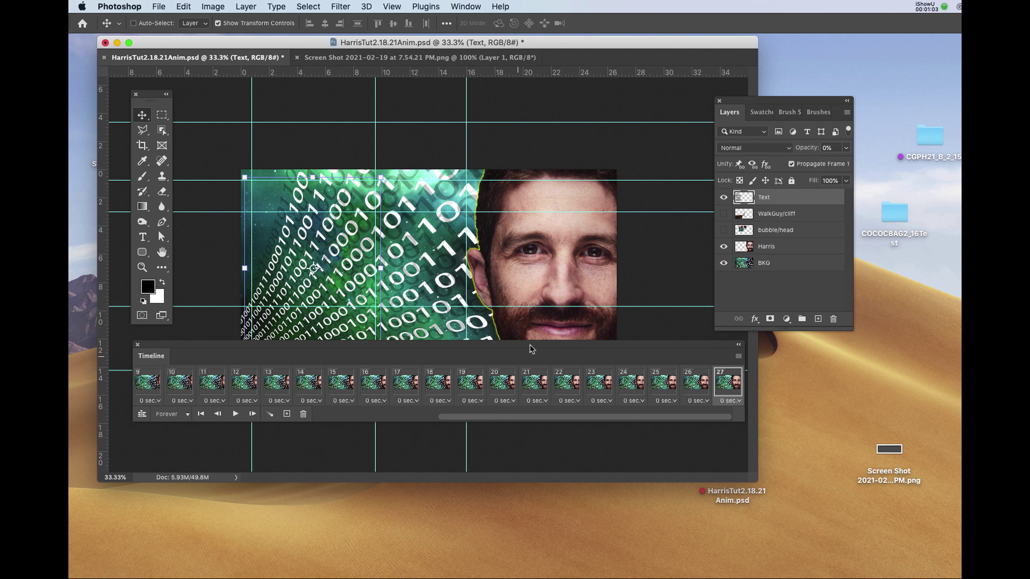
left_click(287, 413)
left_click(846, 147)
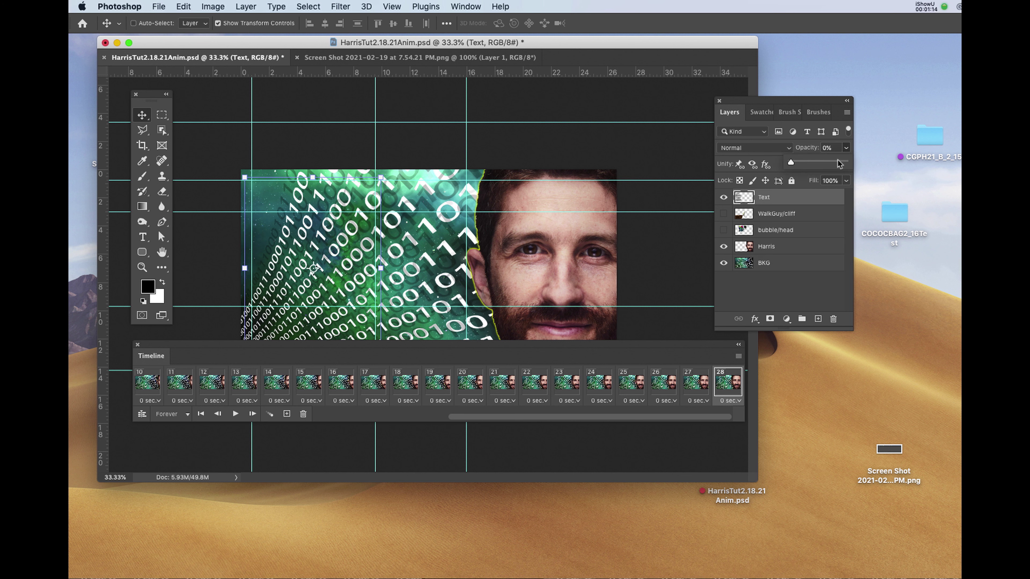
left_click_drag(791, 161, 844, 162)
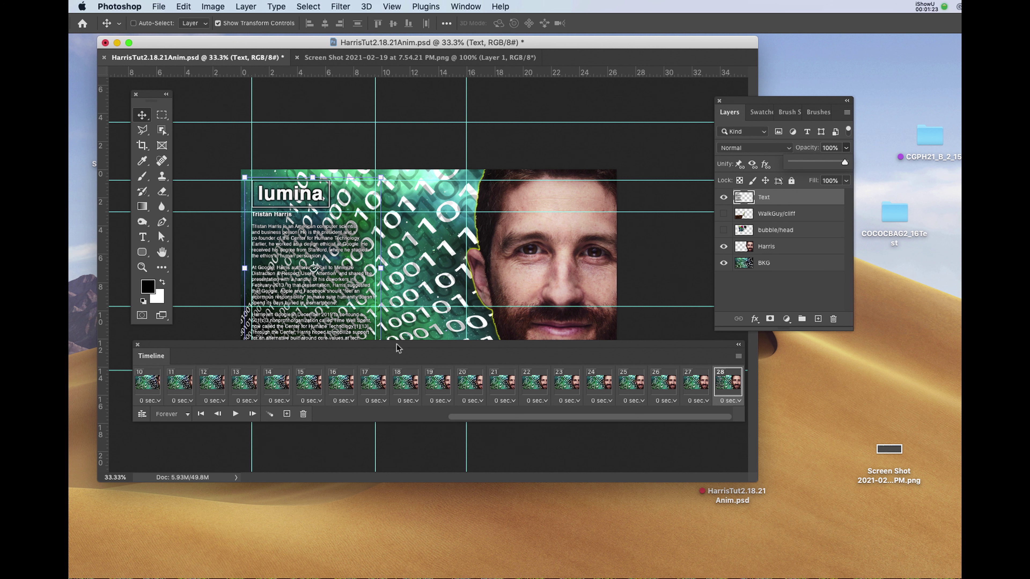
- Tween 15 in-between frames and play the text fade-in from frame 1
left_click_drag(397, 343, 424, 335)
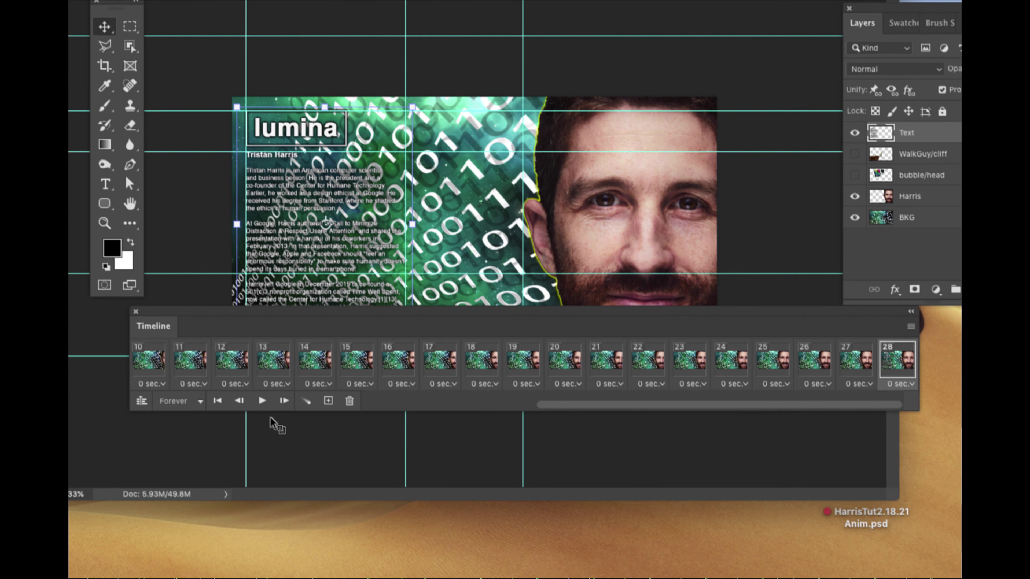
left_click(305, 401)
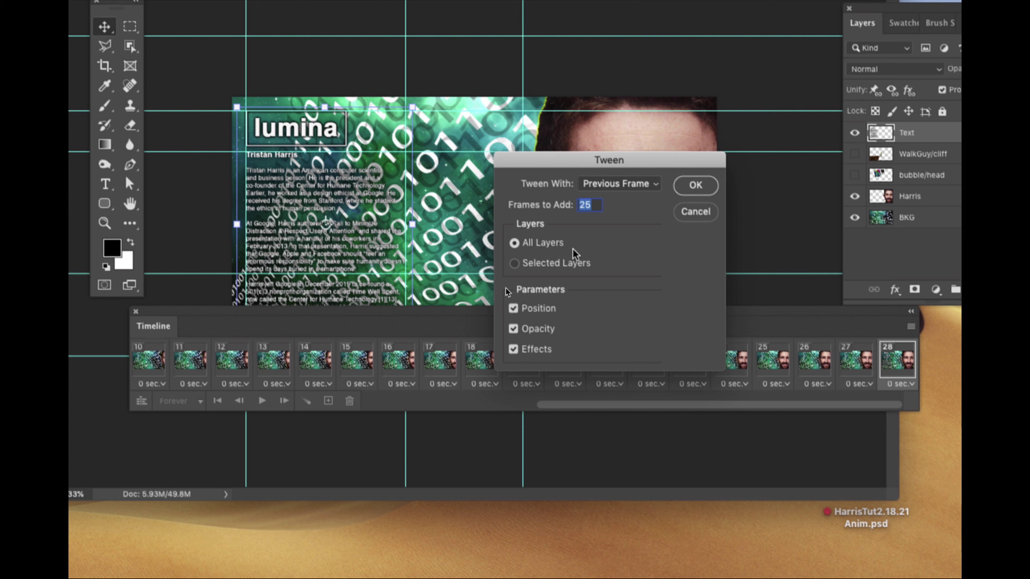
type("15")
left_click(685, 188)
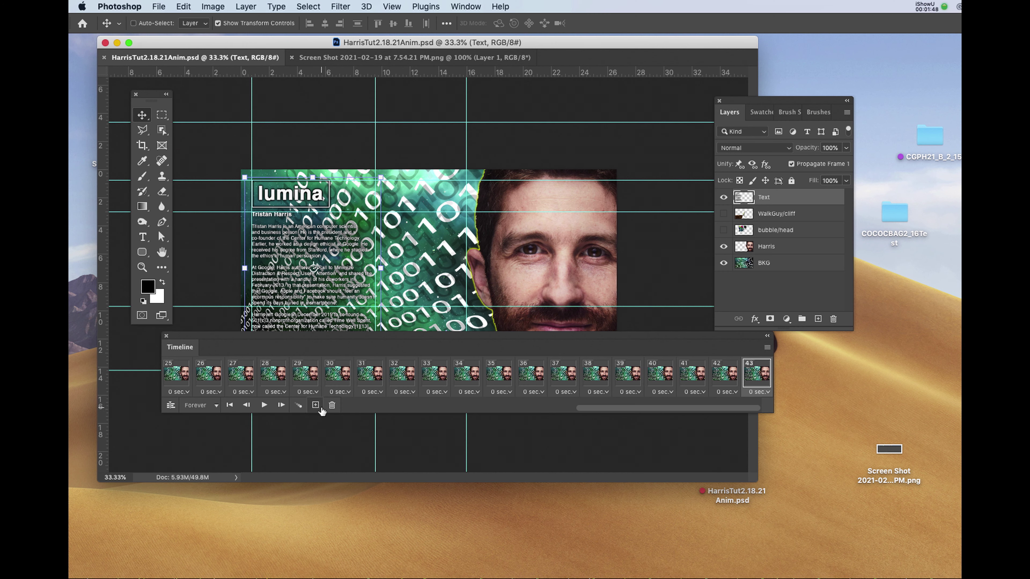
left_click(230, 405)
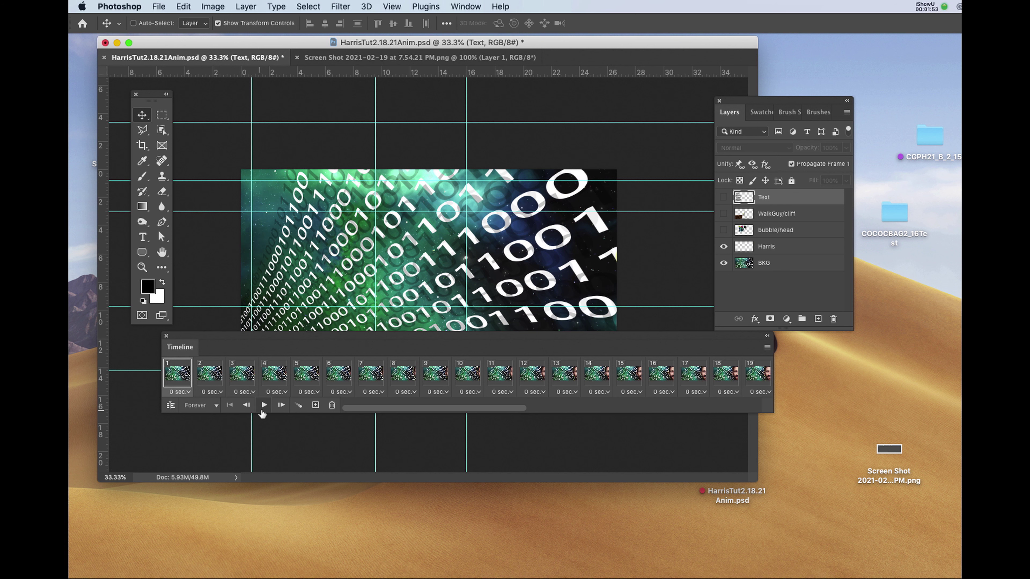
left_click(263, 405)
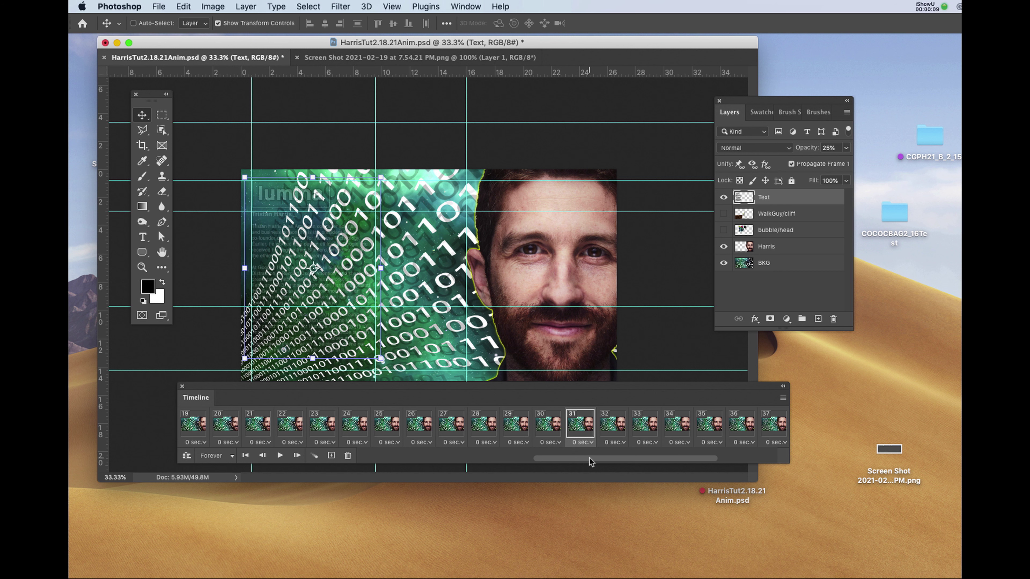
- On frame 43, show the WalkGuy/cliff layer and move it down off the image
left_click_drag(593, 462, 710, 468)
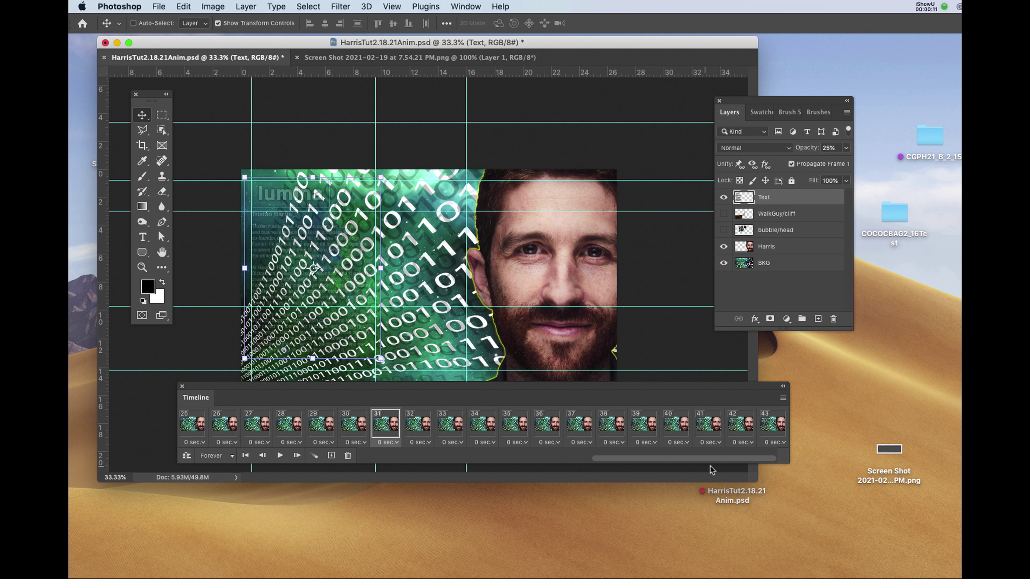
left_click(771, 424)
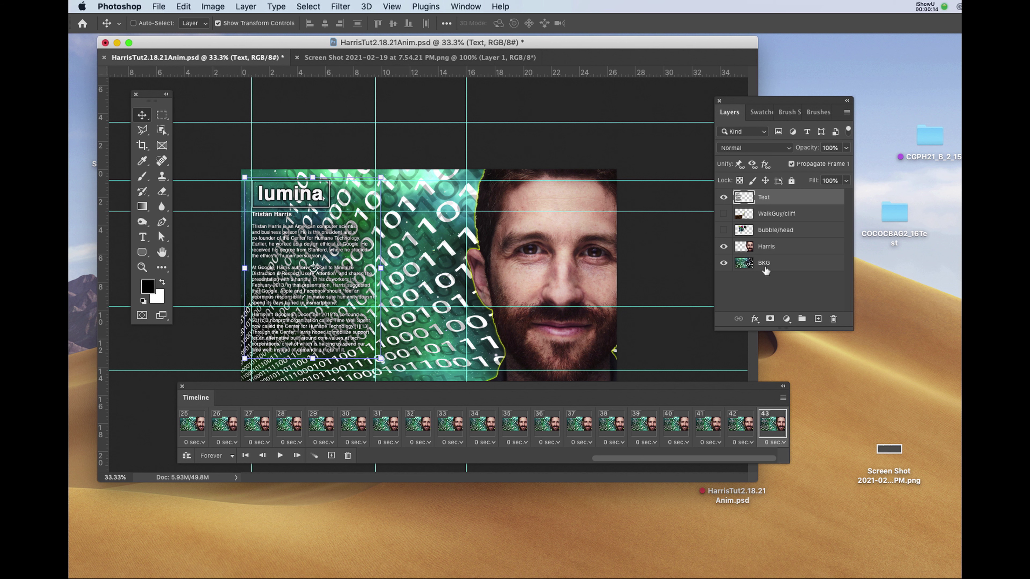
left_click(772, 213)
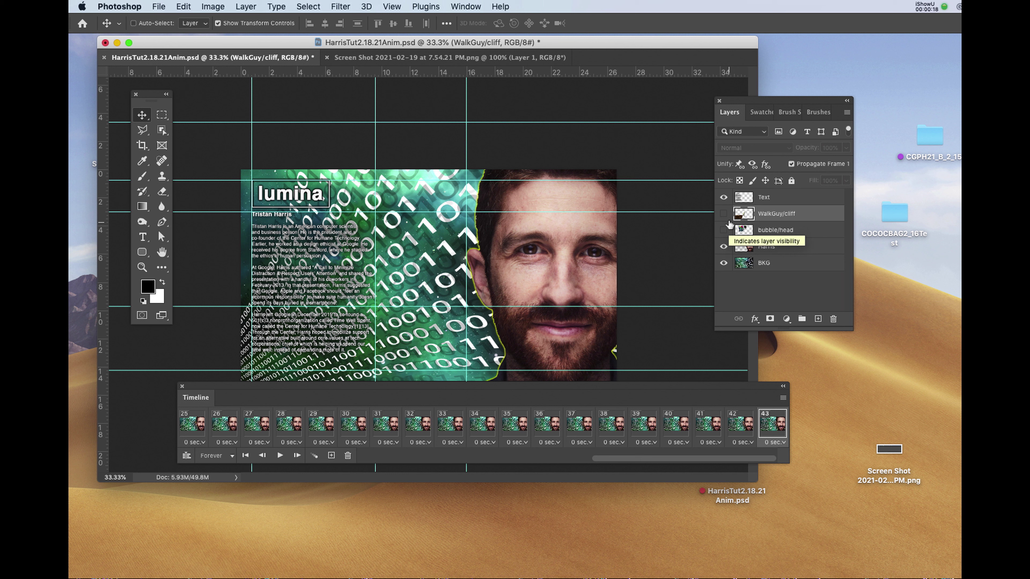
left_click(723, 213)
left_click_drag(630, 389, 658, 475)
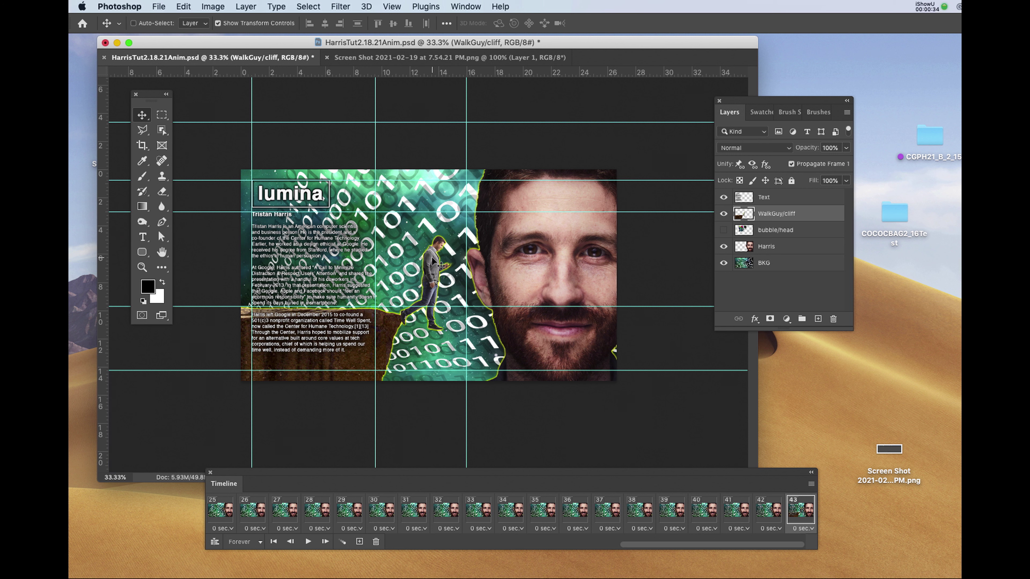
left_click_drag(431, 256, 420, 409)
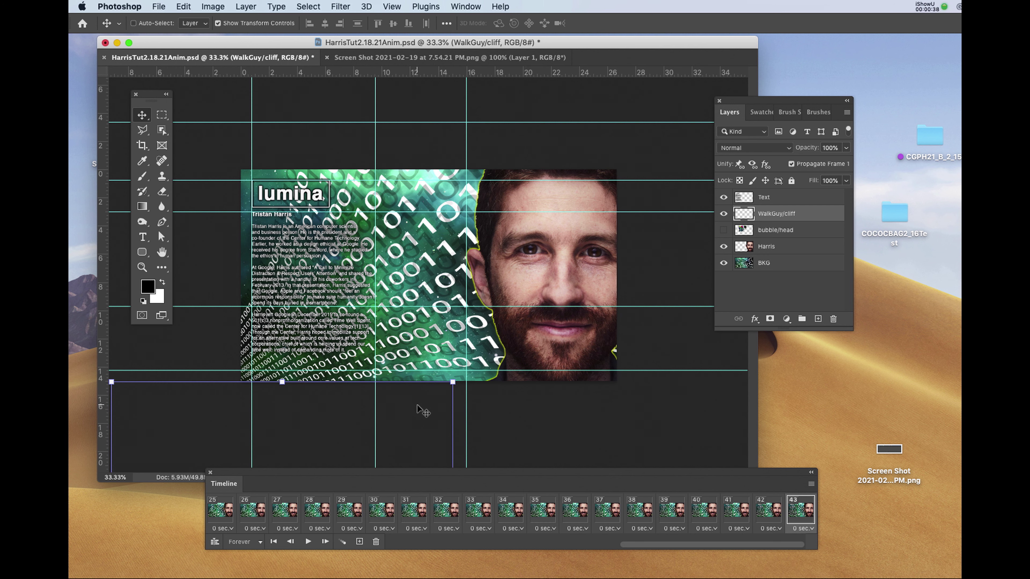
- Add a new frame with the cliff and walking man moved back onto the image
left_click_drag(427, 471, 472, 309)
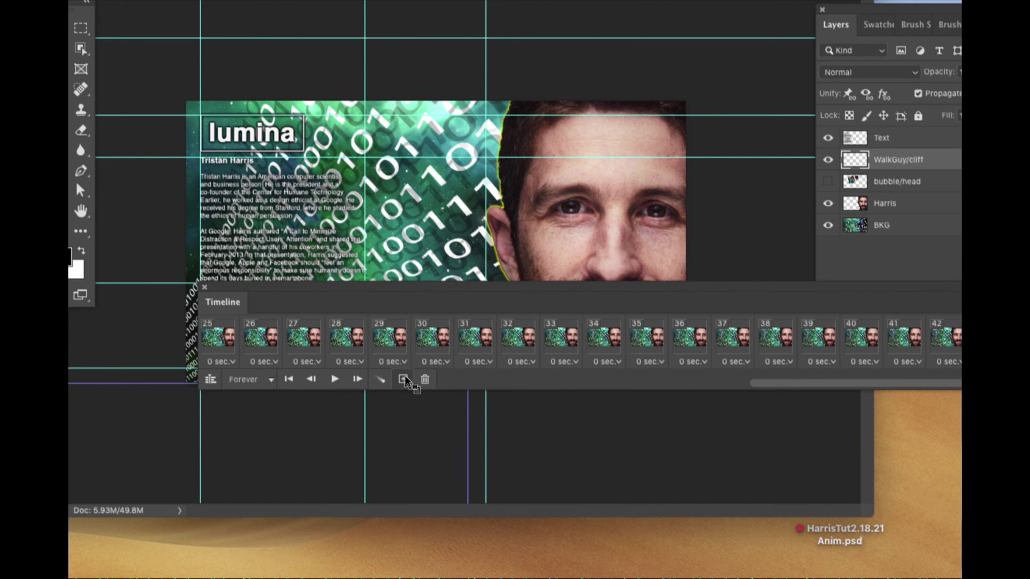
left_click(403, 379)
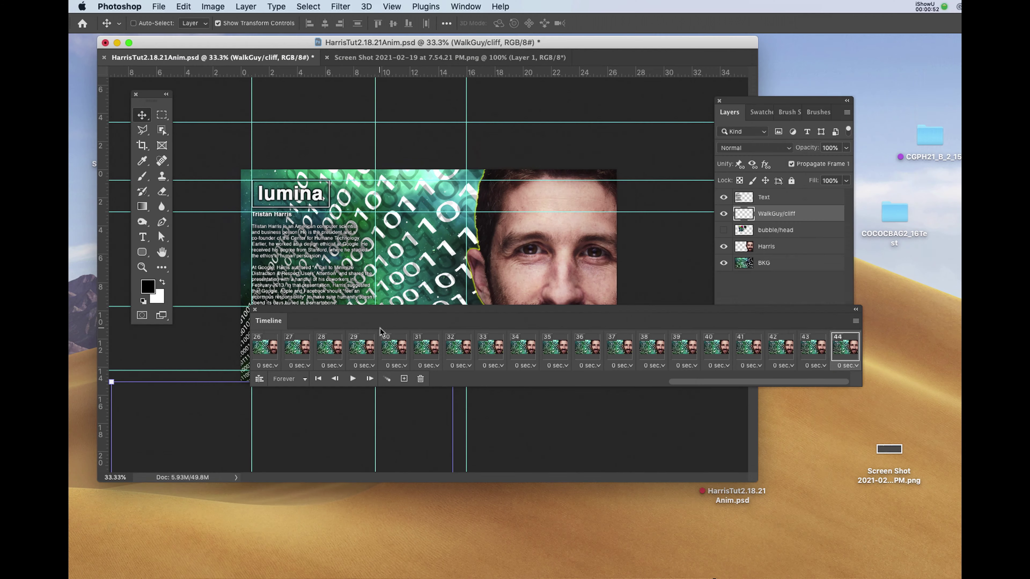
left_click_drag(412, 314, 349, 485)
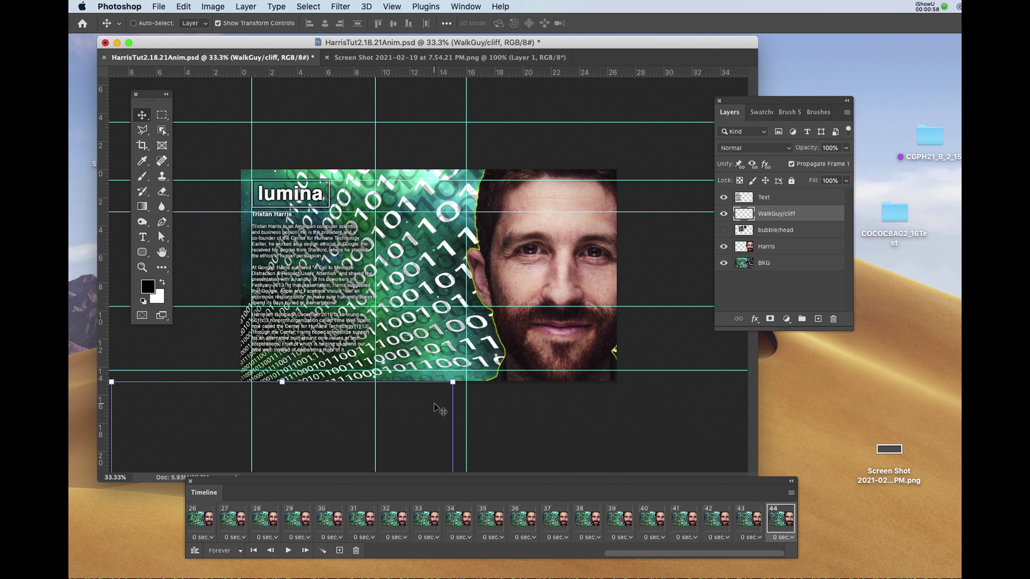
left_click_drag(439, 409, 446, 252)
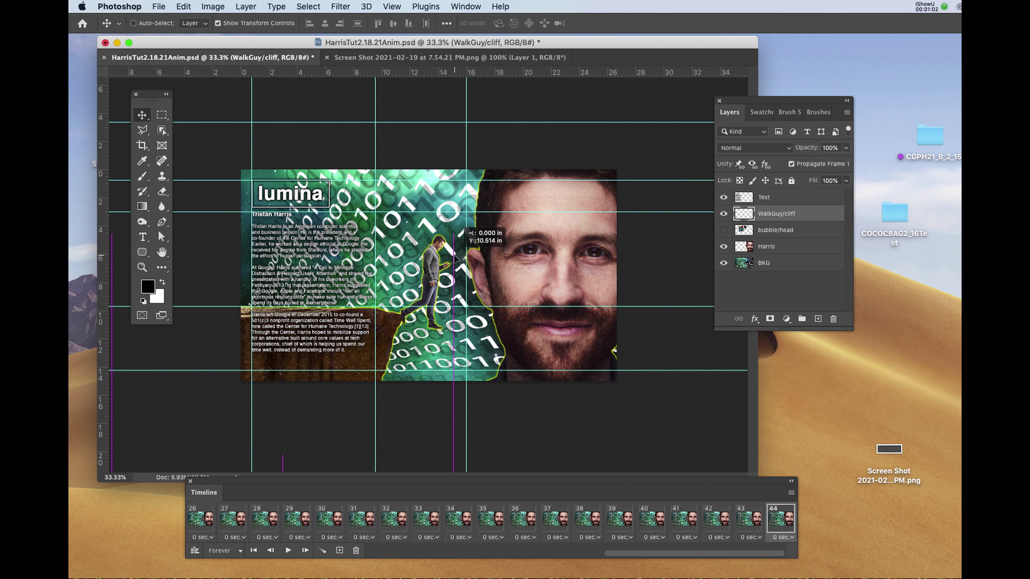
left_click_drag(427, 483, 439, 345)
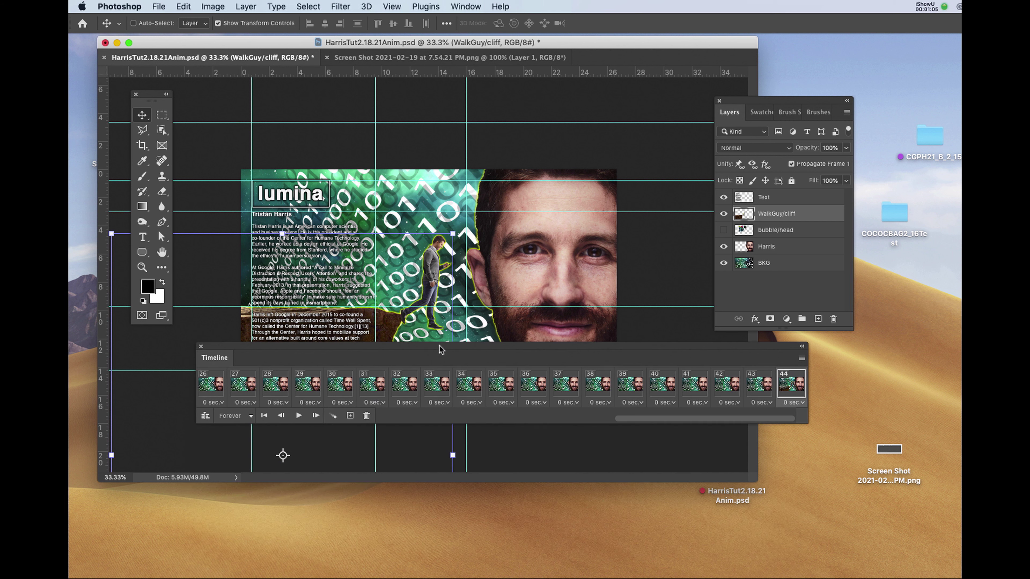
- Tween 25 in-between frames and play the animation from frame 1
left_click(334, 416)
left_click(522, 252)
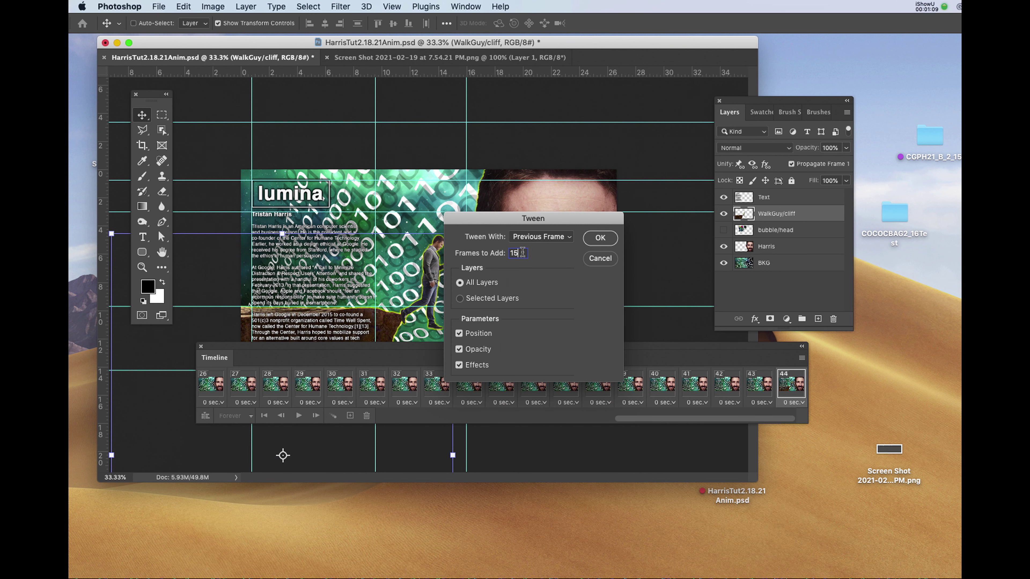
key("BackSpace")
key("BackSpace")
type("25")
key("Return")
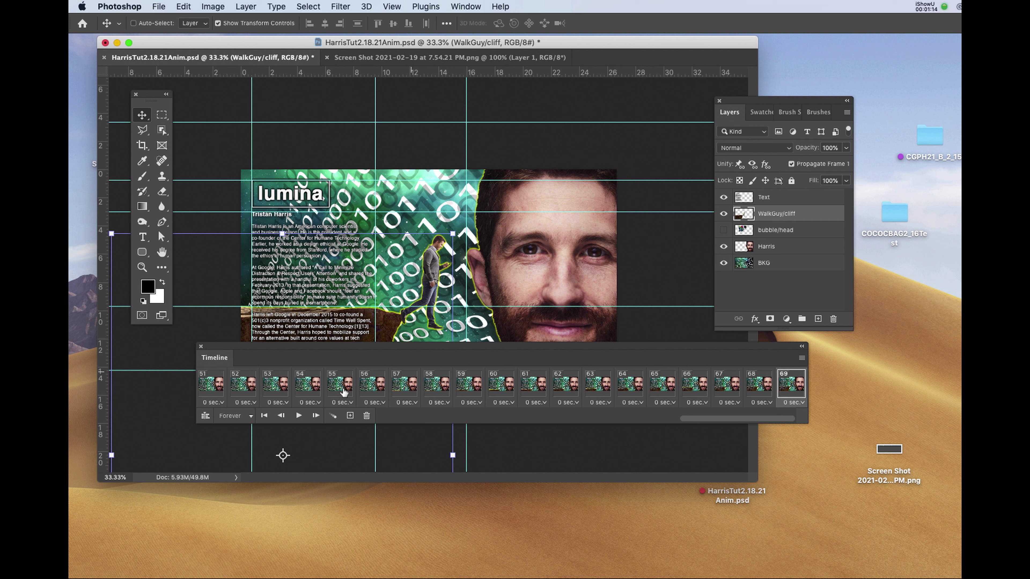
left_click(264, 416)
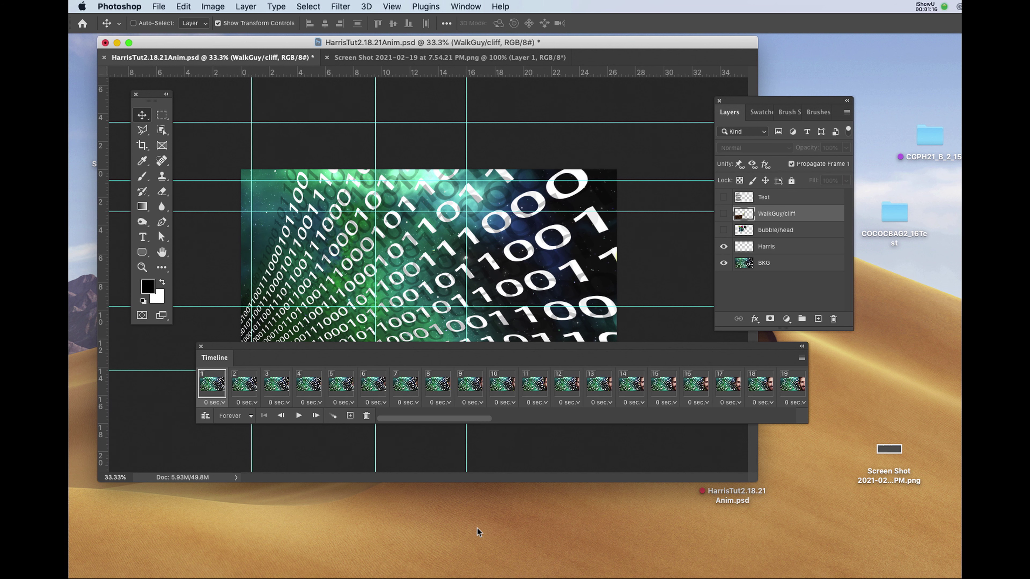
left_click_drag(496, 349, 496, 396)
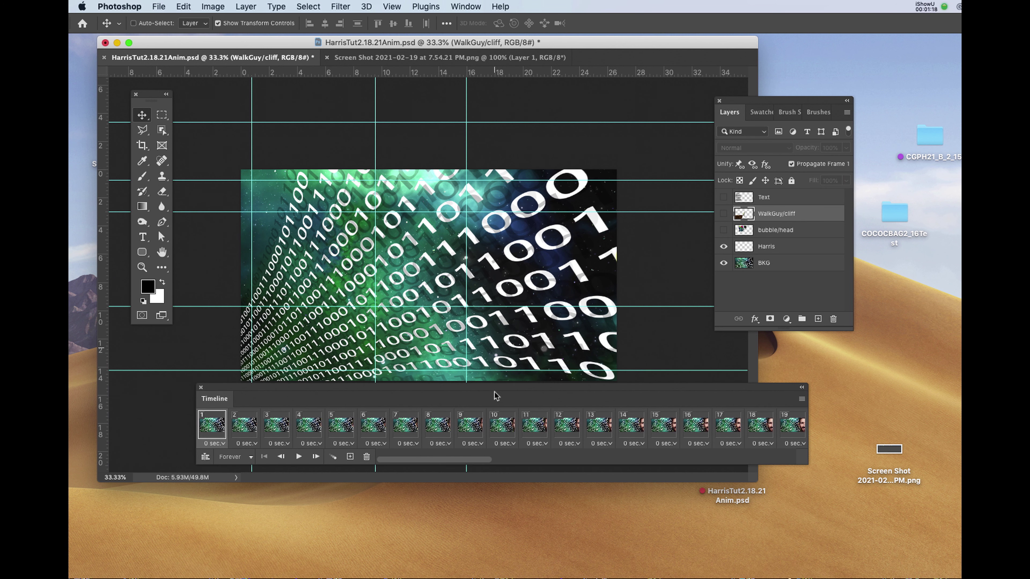
key("space")
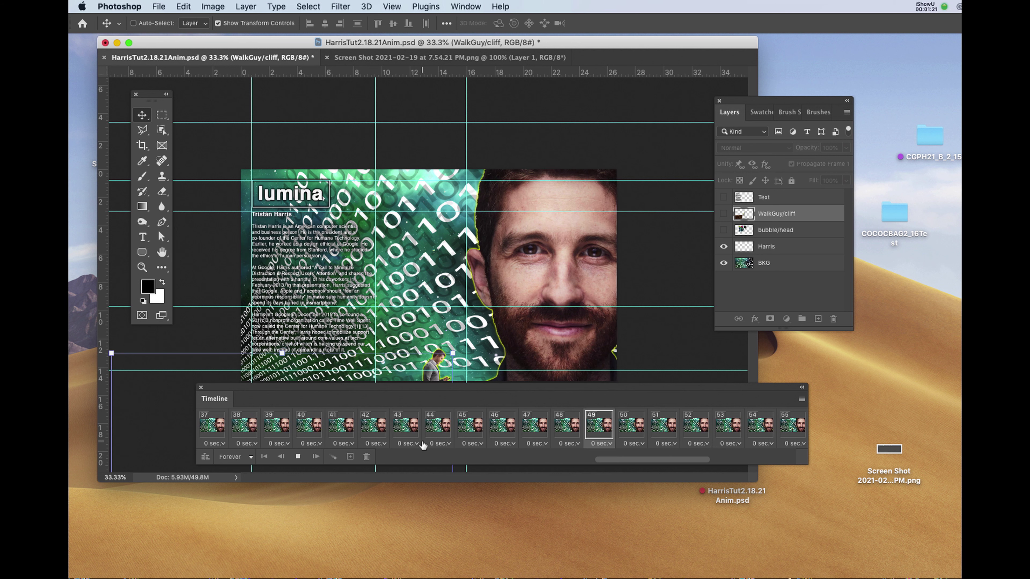
- Stop playback and, on frame 69, show the bubble/head layer shifted off to the left
left_click(298, 456)
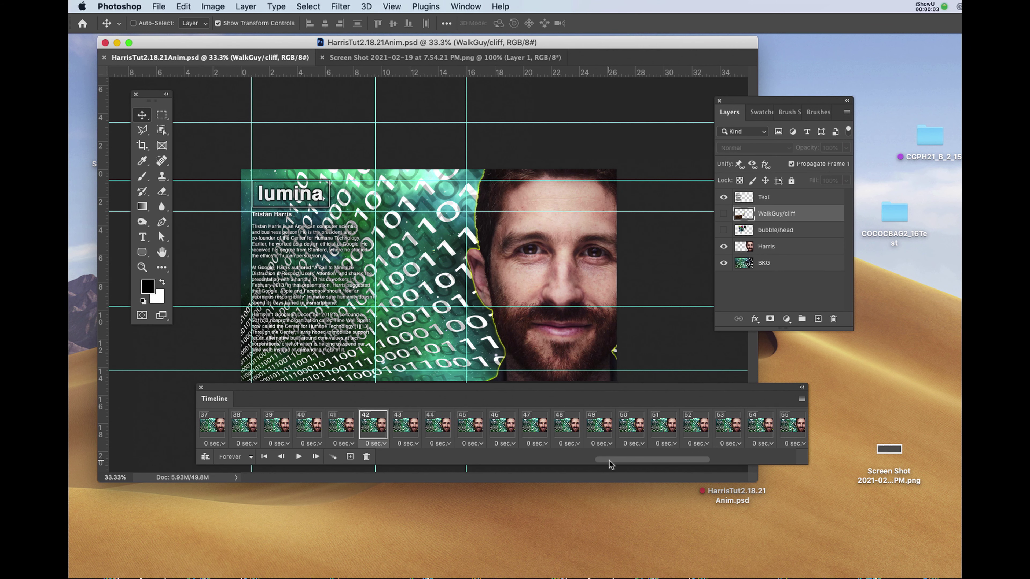
left_click_drag(610, 464, 720, 466)
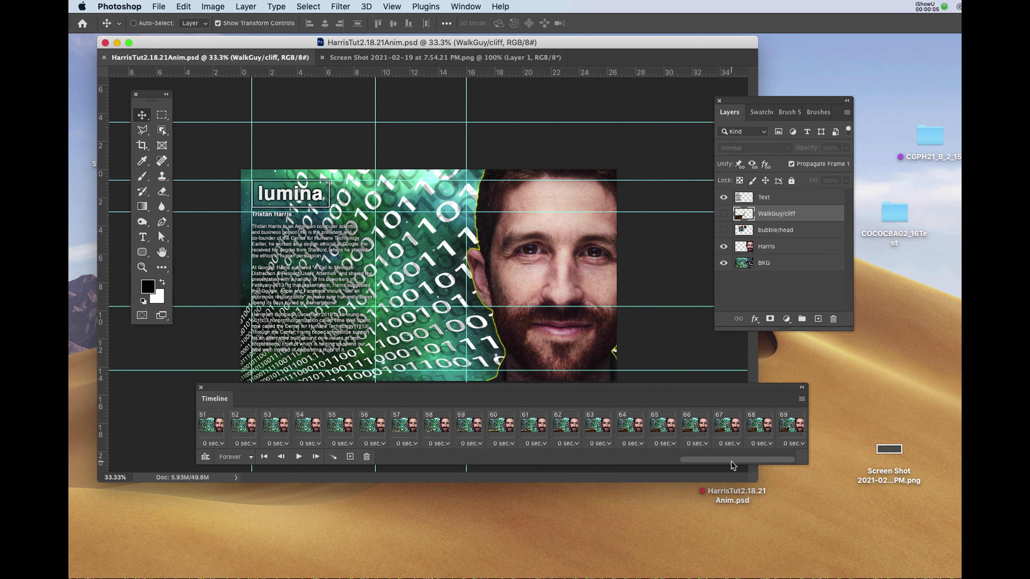
left_click(790, 424)
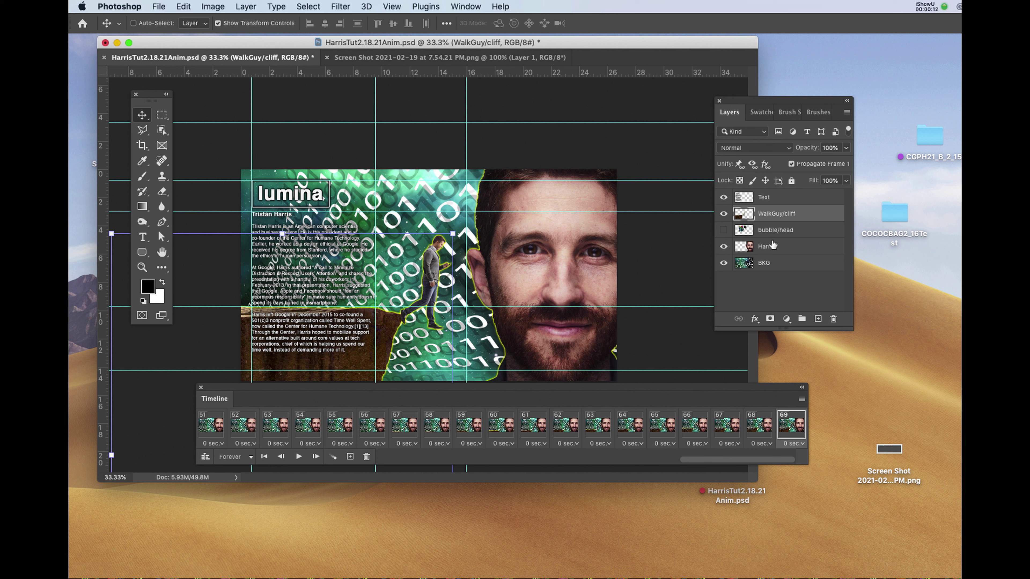
left_click(772, 230)
left_click(723, 230)
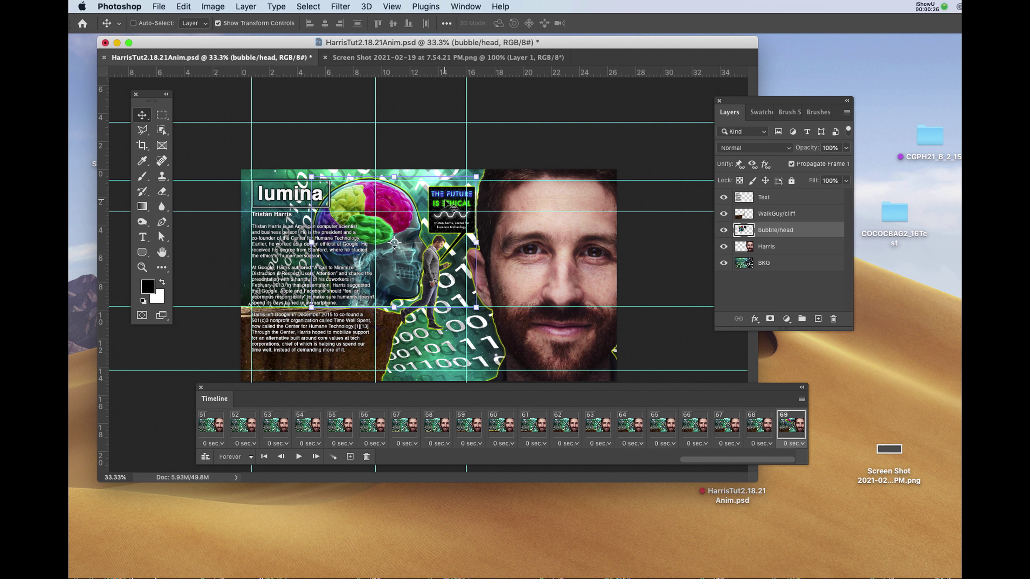
left_click_drag(446, 202, 220, 222)
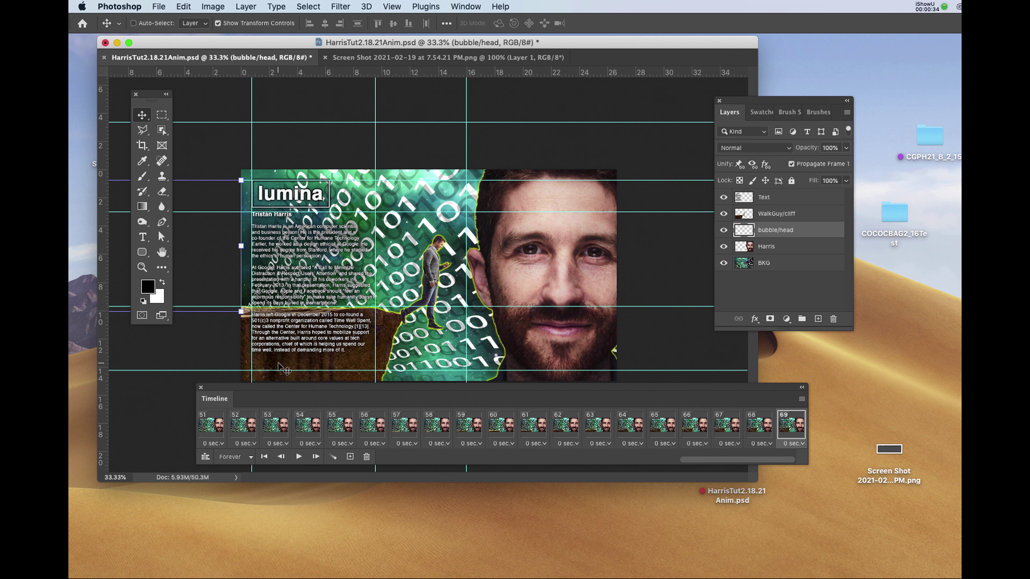
- Add a frame with the brain bubble moved into place, tween 15 frames, and play from the start
left_click(349, 457)
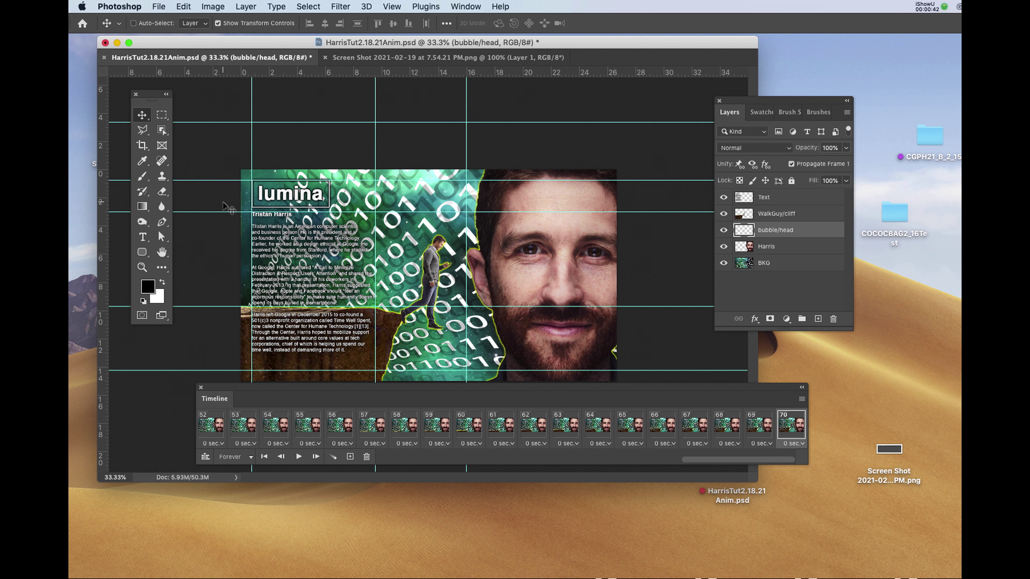
left_click_drag(225, 207, 438, 213)
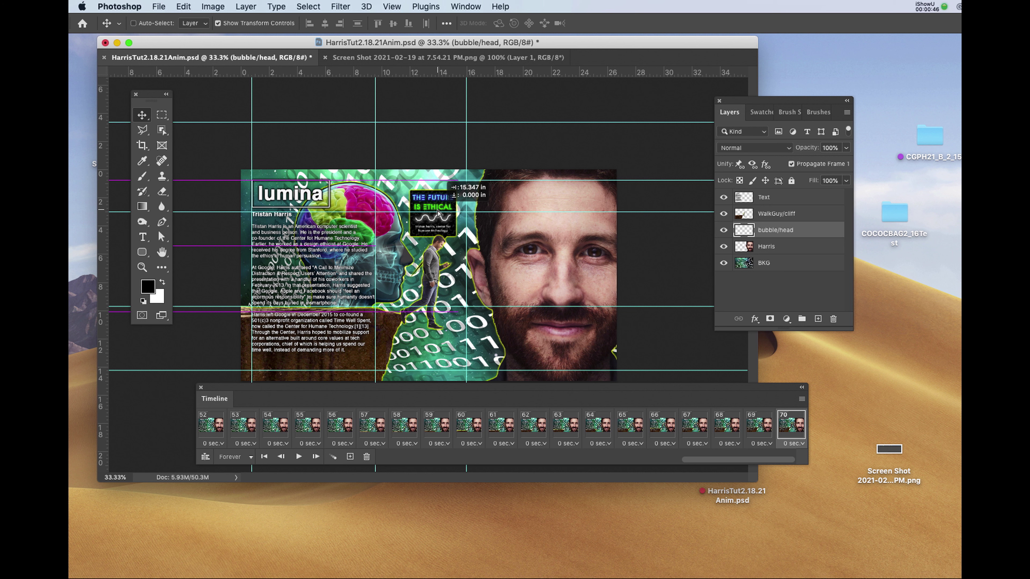
left_click_drag(438, 213, 437, 213)
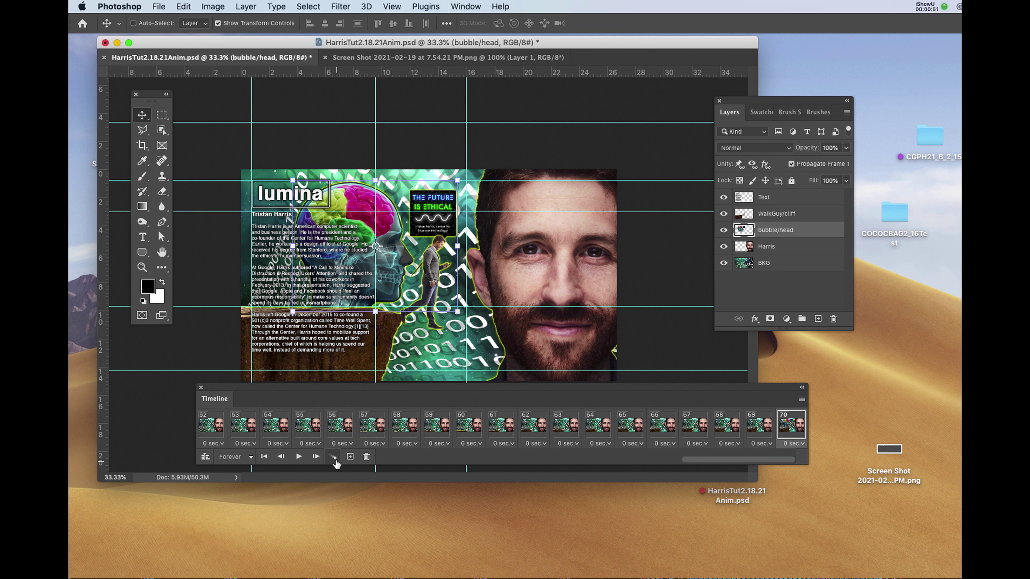
left_click(334, 458)
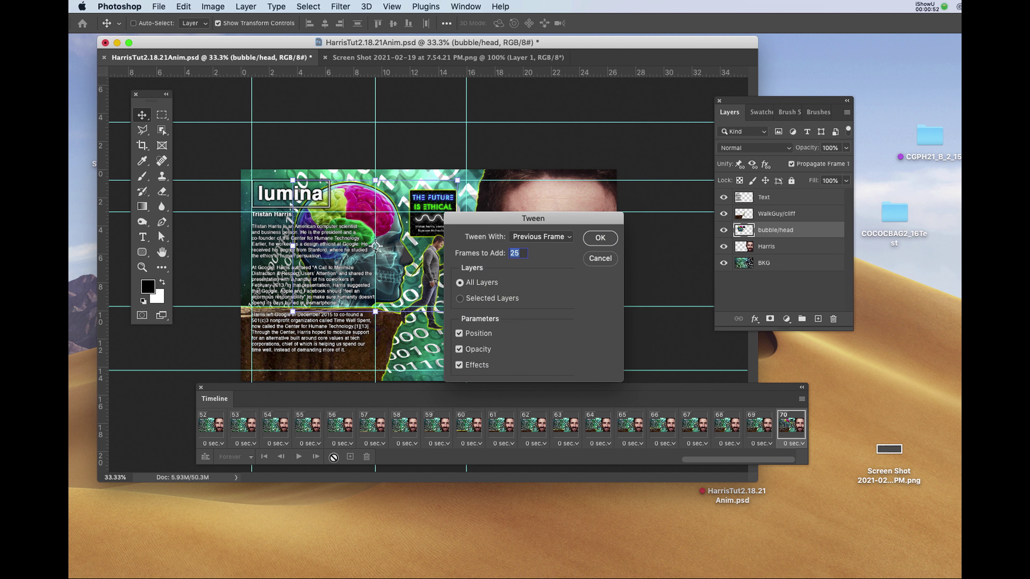
type("15")
key("Return")
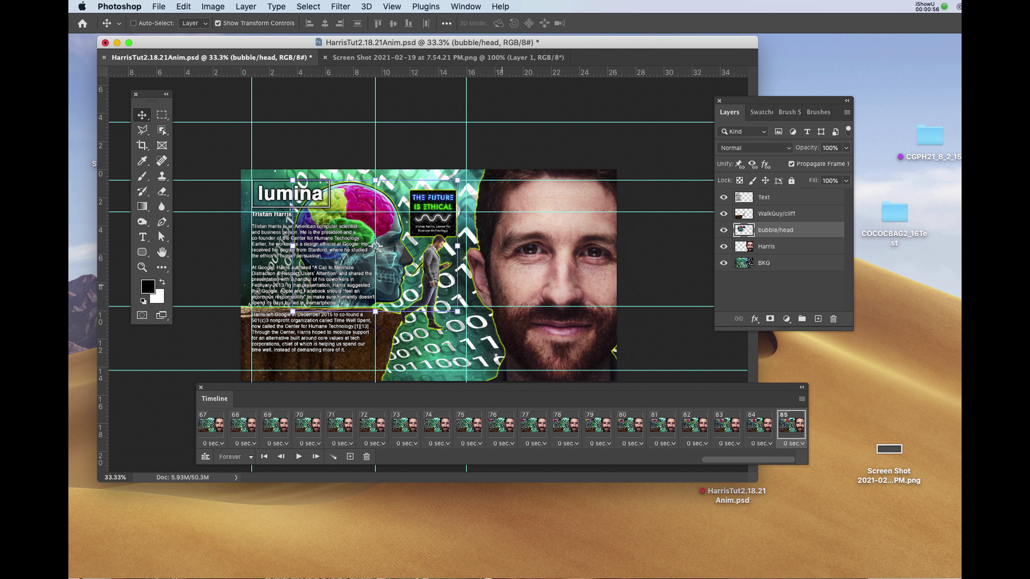
left_click(264, 456)
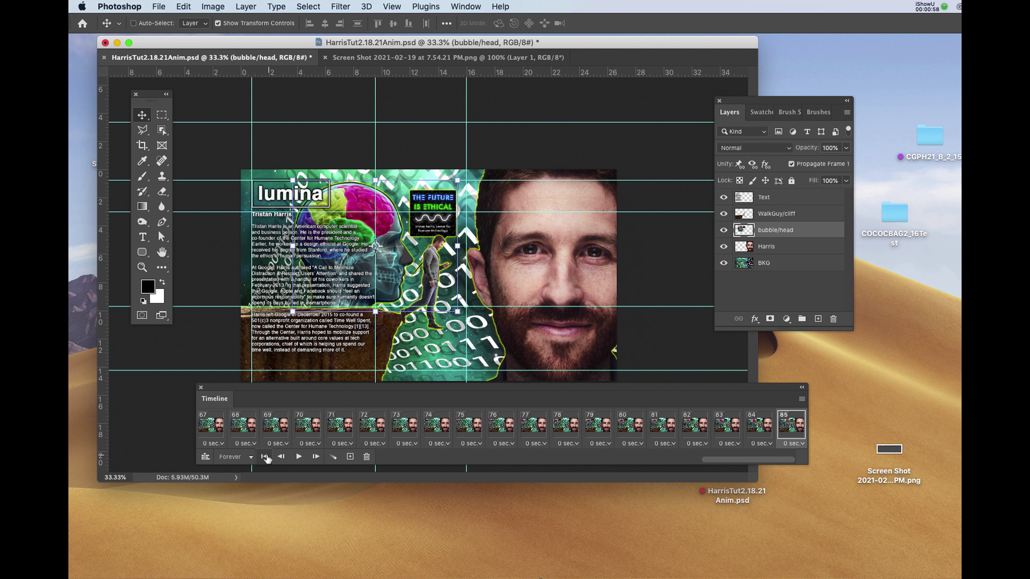
key("space")
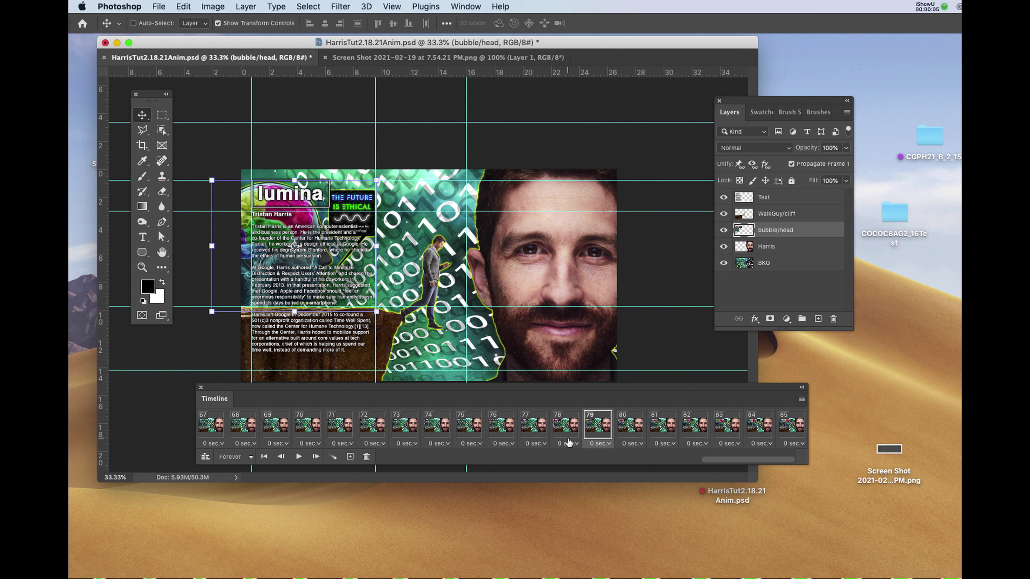
- Give frame 85 a custom 4-second delay and replay the animation from frame 1
left_click(787, 427)
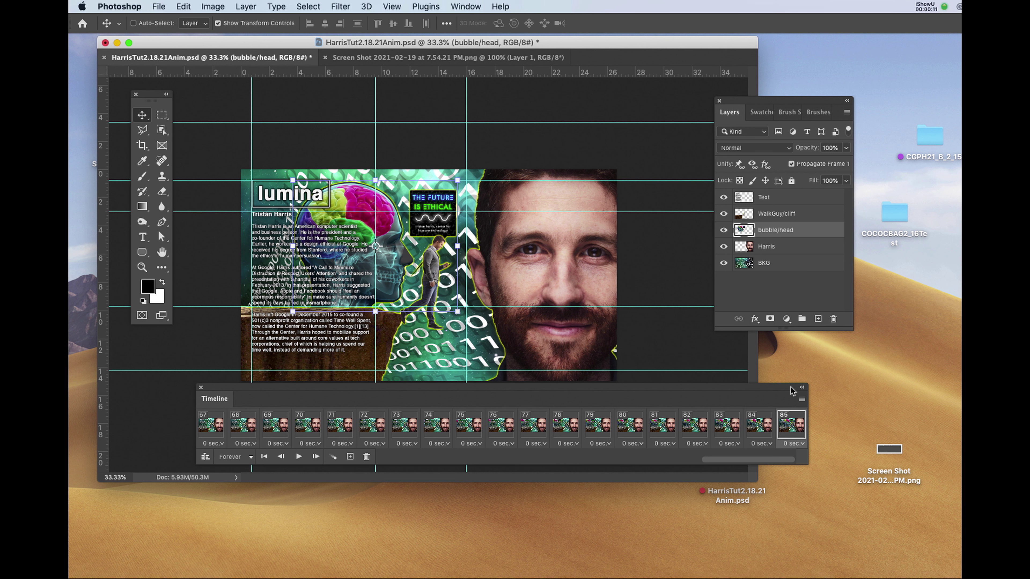
left_click_drag(790, 391, 698, 365)
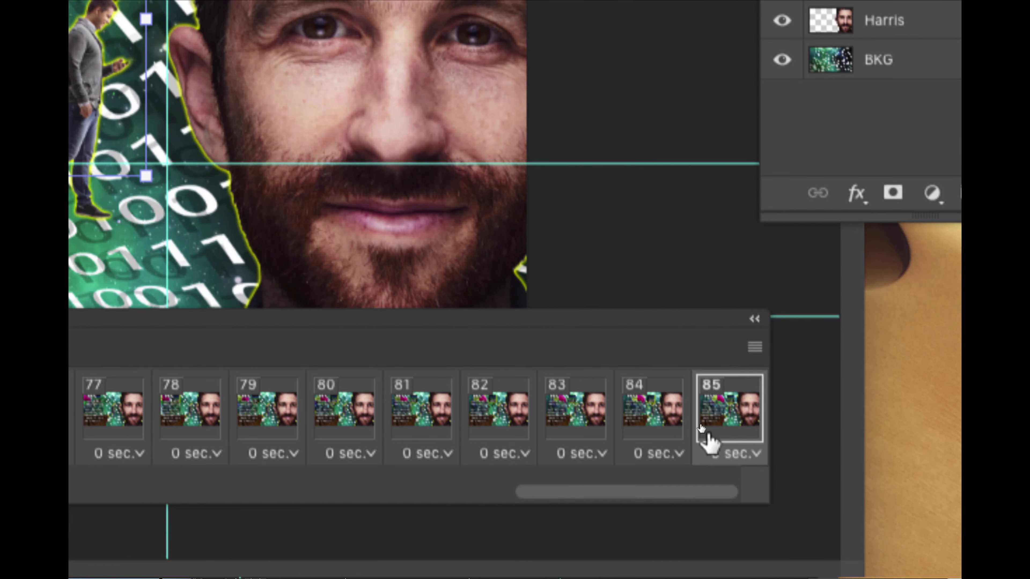
left_click(709, 442)
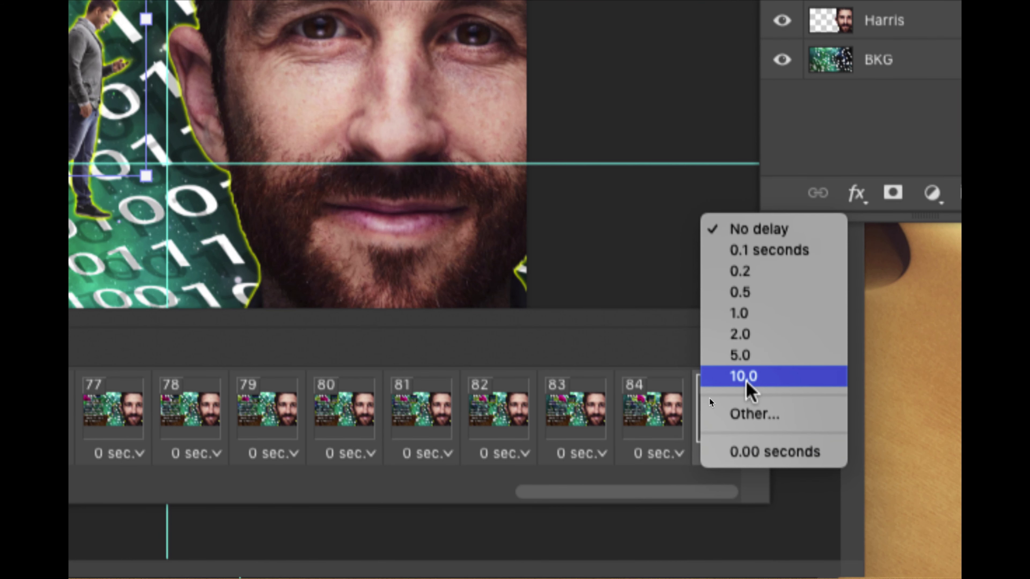
left_click(748, 412)
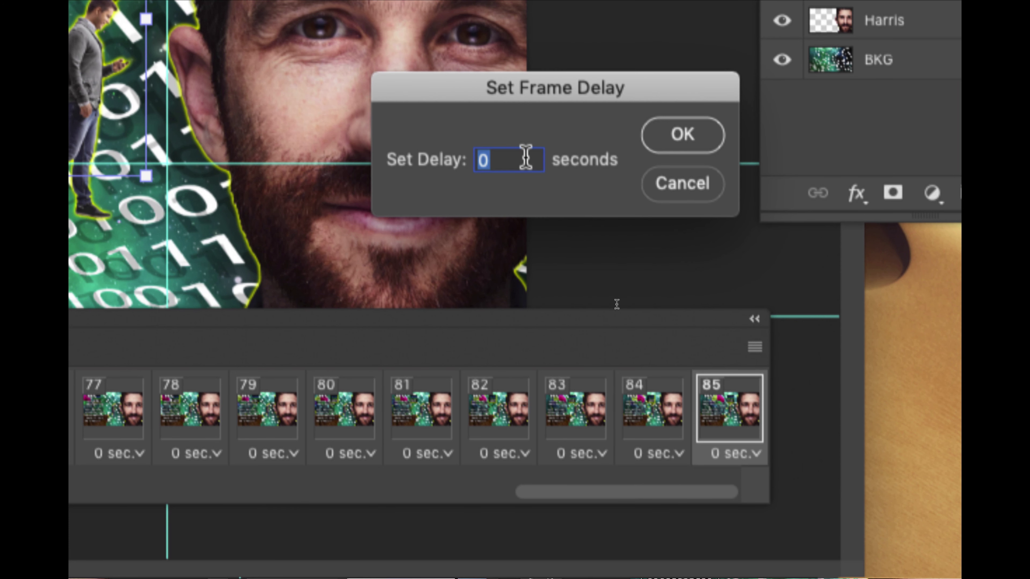
type("4")
key("Return")
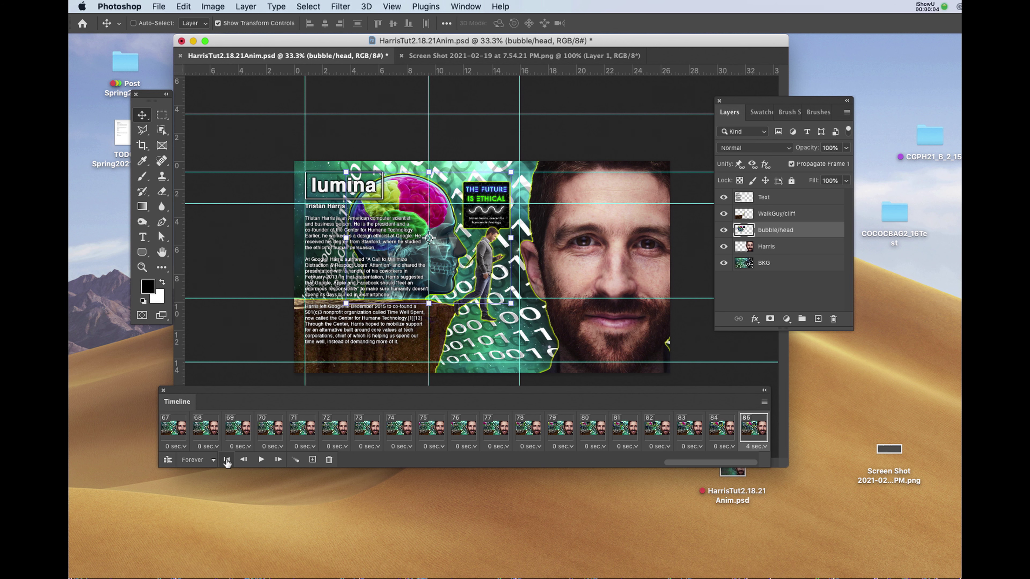
left_click(227, 461)
left_click(262, 459)
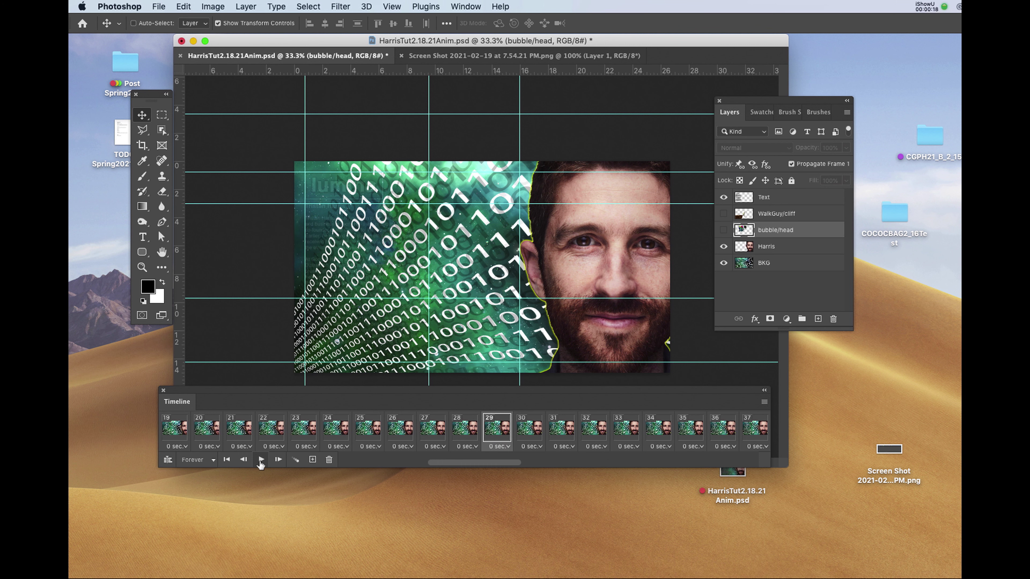
- Stop playback and open File > Export > Save for Web (Legacy) with GIF and Forever looping
key("space")
left_click(183, 7)
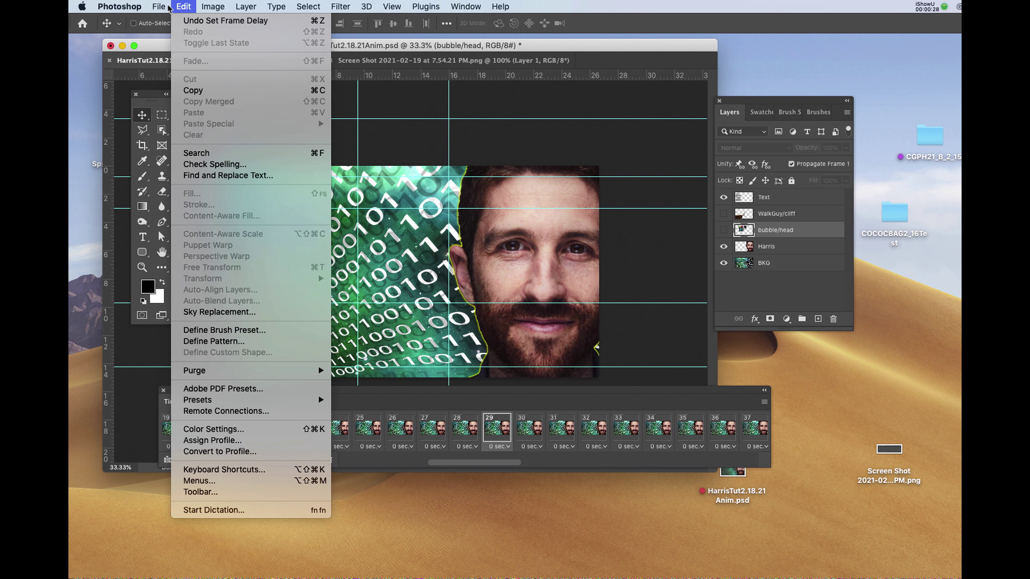
mouse_move(167, 7)
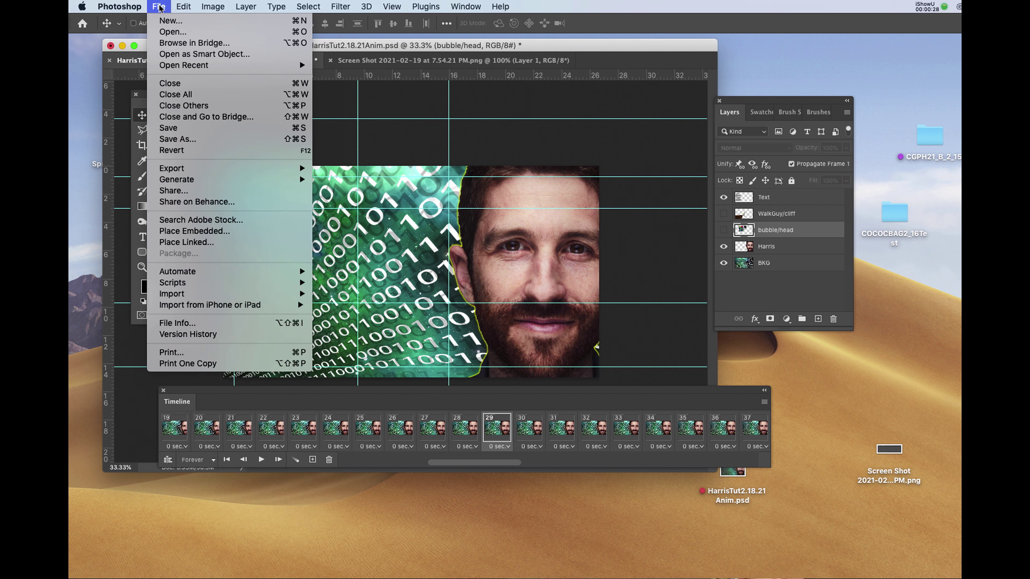
mouse_move(175, 172)
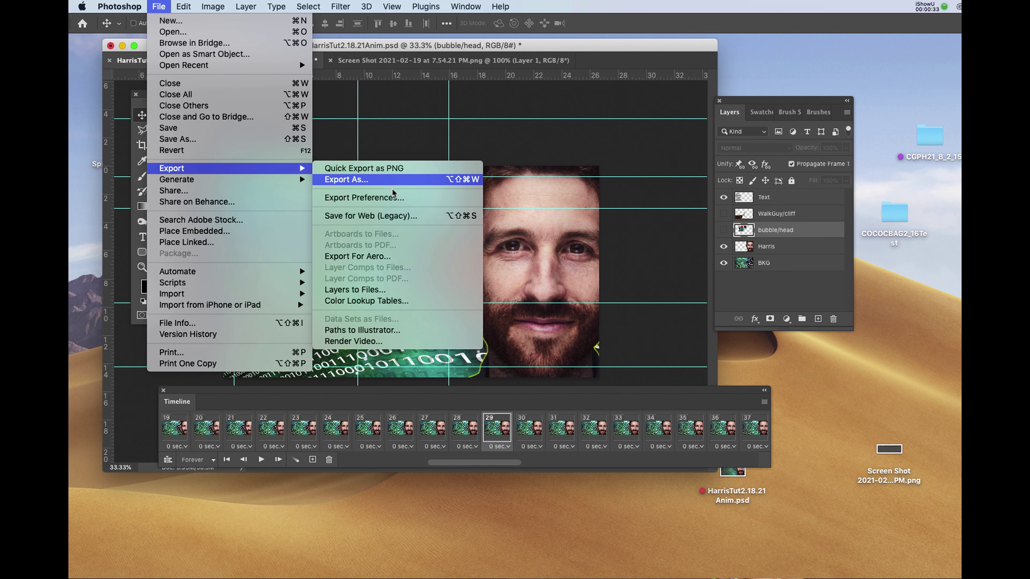
left_click(391, 220)
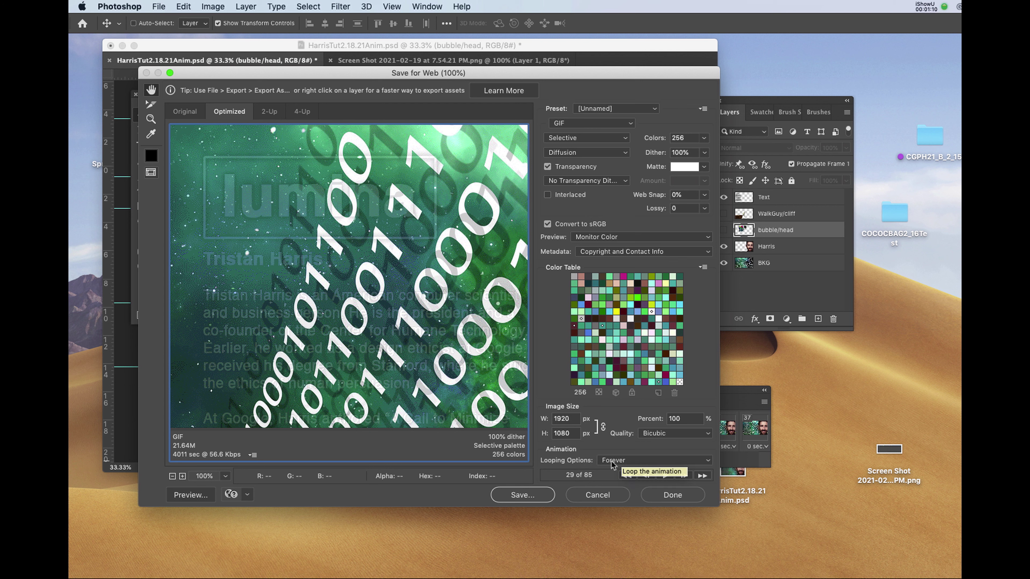
- Save the GIF as HarrisTut2.18.21Anim.gif on the Desktop
left_click(513, 495)
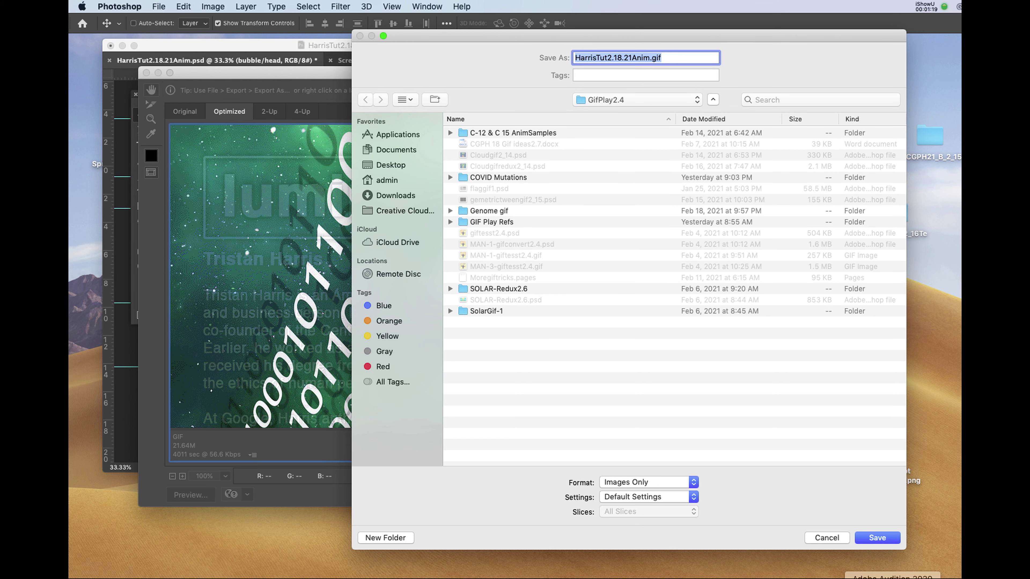
left_click_drag(900, 549, 843, 371)
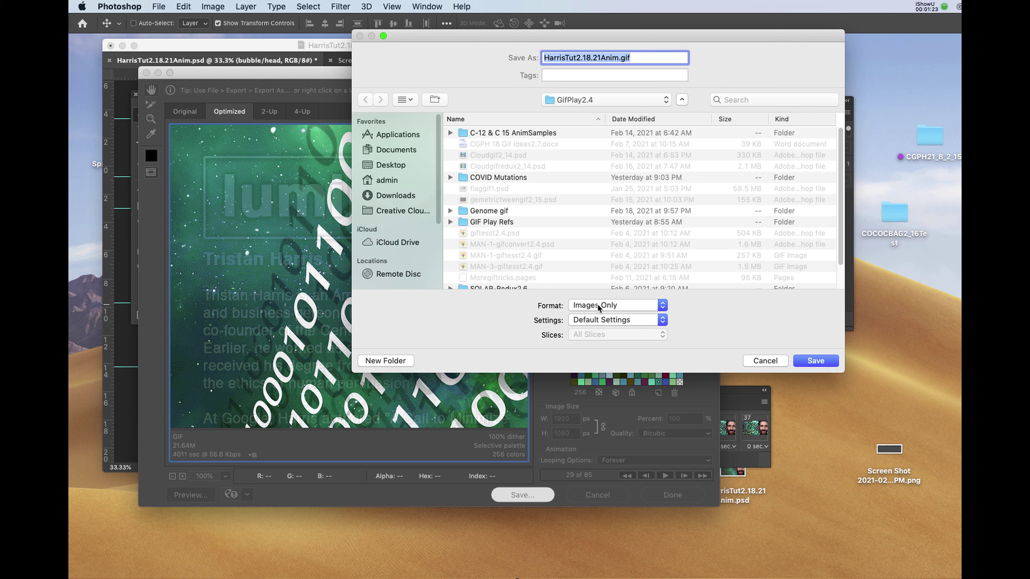
key("super+d")
left_click(815, 361)
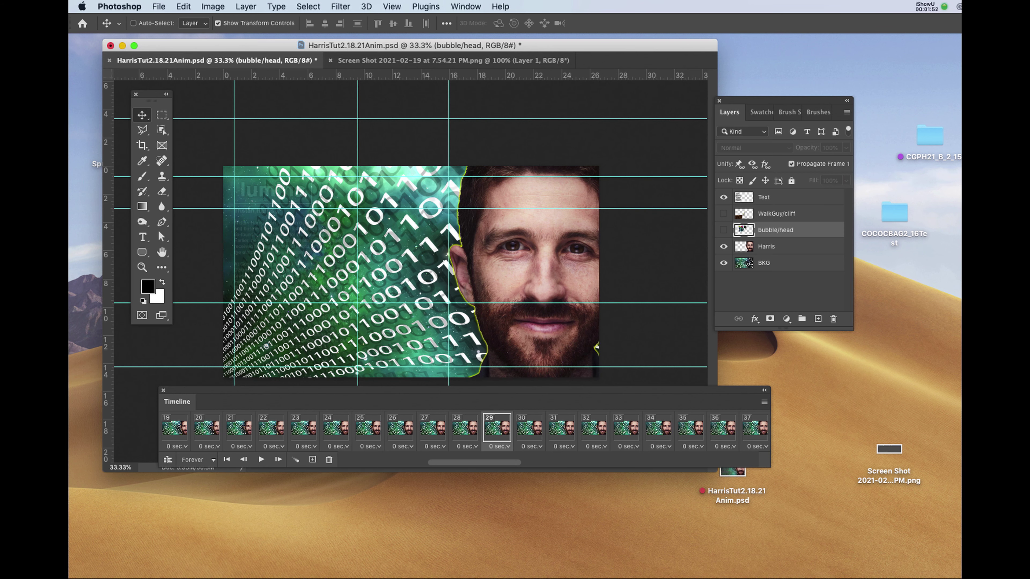
- Open HarrisTut2.18.21Anim.gif from the Desktop in Chrome to watch it play
left_click_drag(609, 402, 350, 559)
double_click(351, 560)
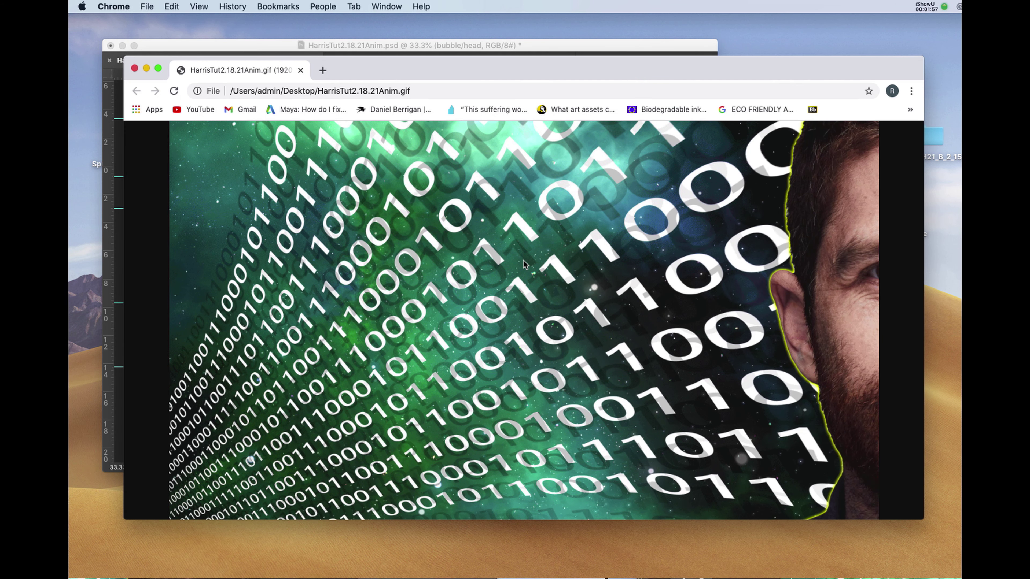